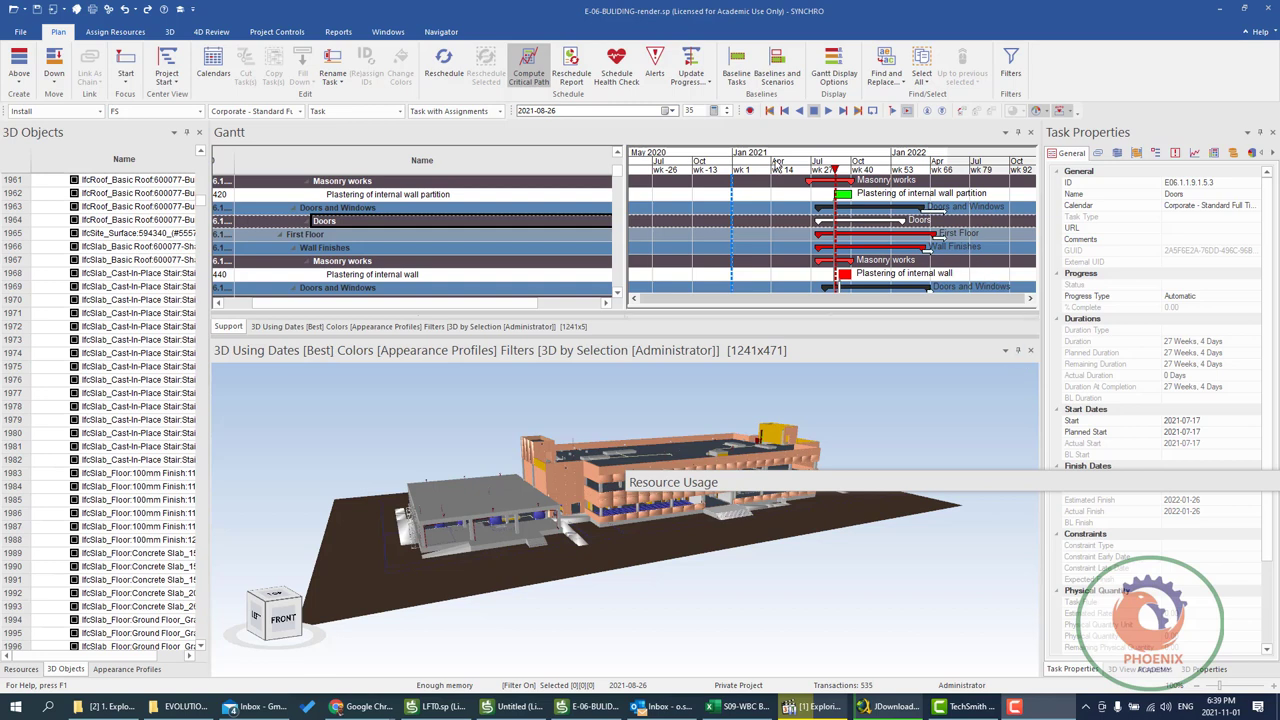
Set the Gantt focus date to 2021-07-11 so the 3D model shows cranes on site.
{"action": "left_click", "coordinate": [815, 169]}
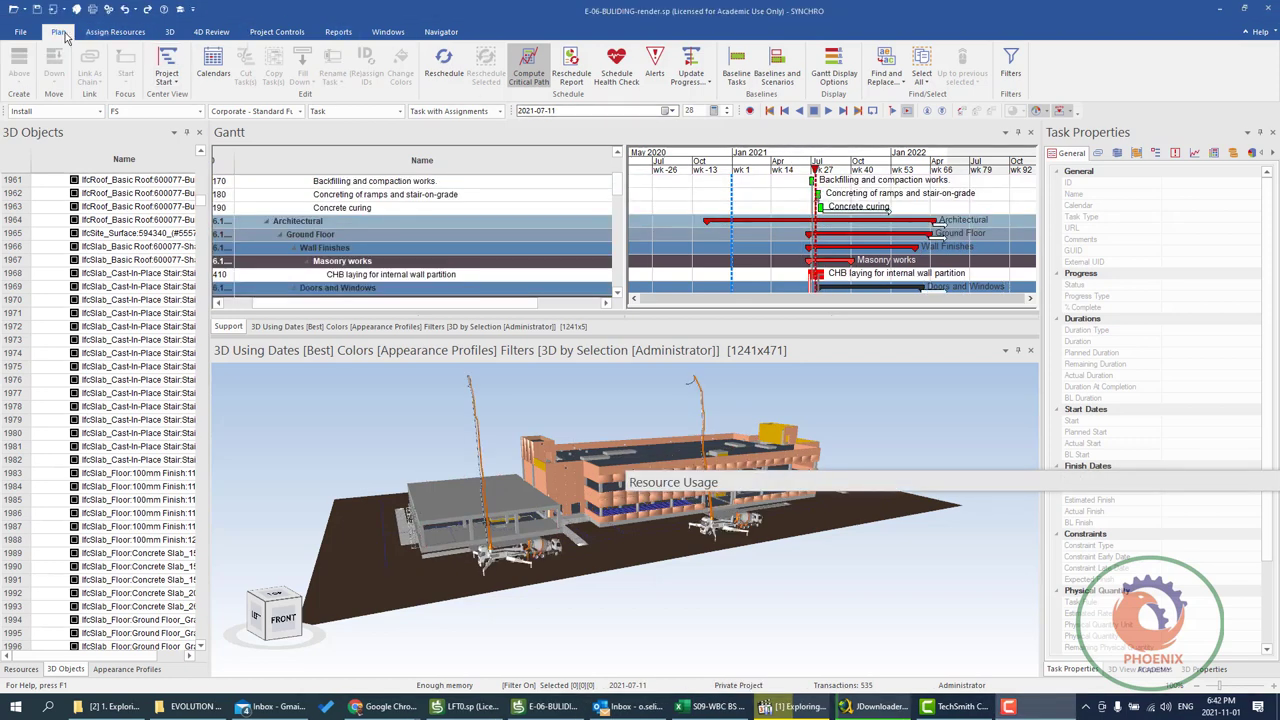
Create a schedule baseline of all tasks named Baseline 2021-11-01.
{"action": "left_click", "coordinate": [744, 82]}
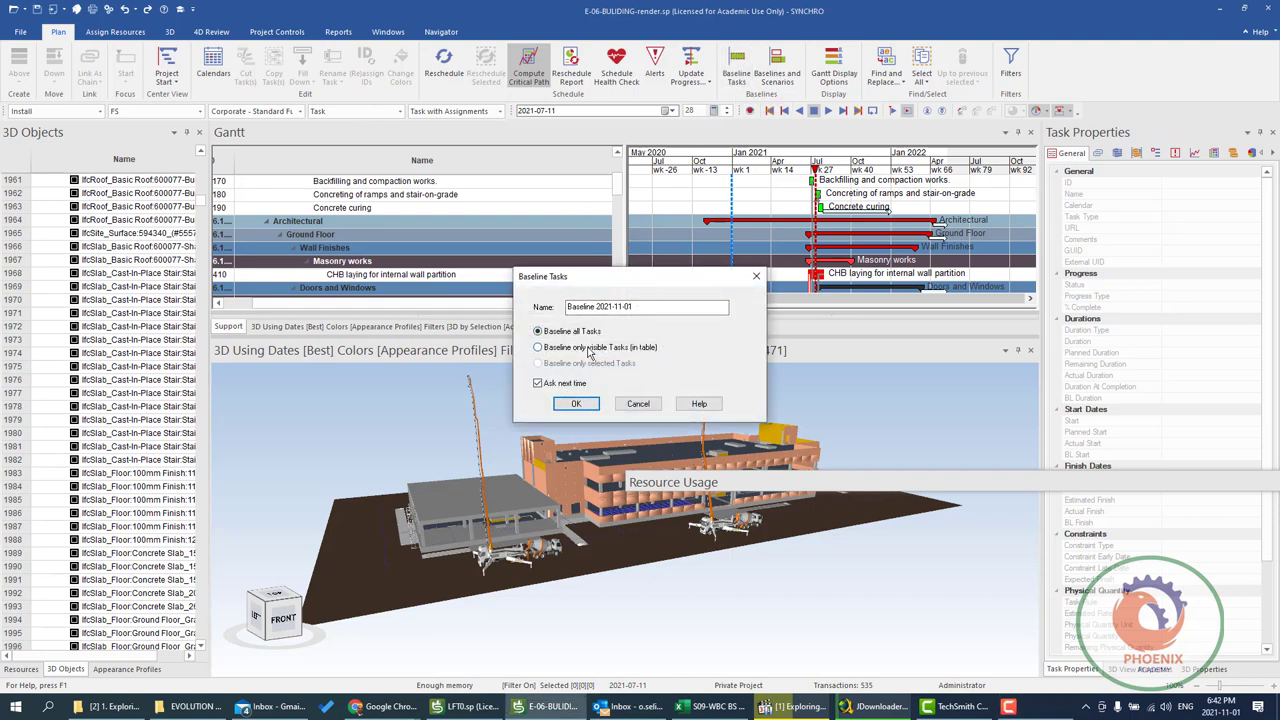
{"action": "left_click", "coordinate": [576, 404]}
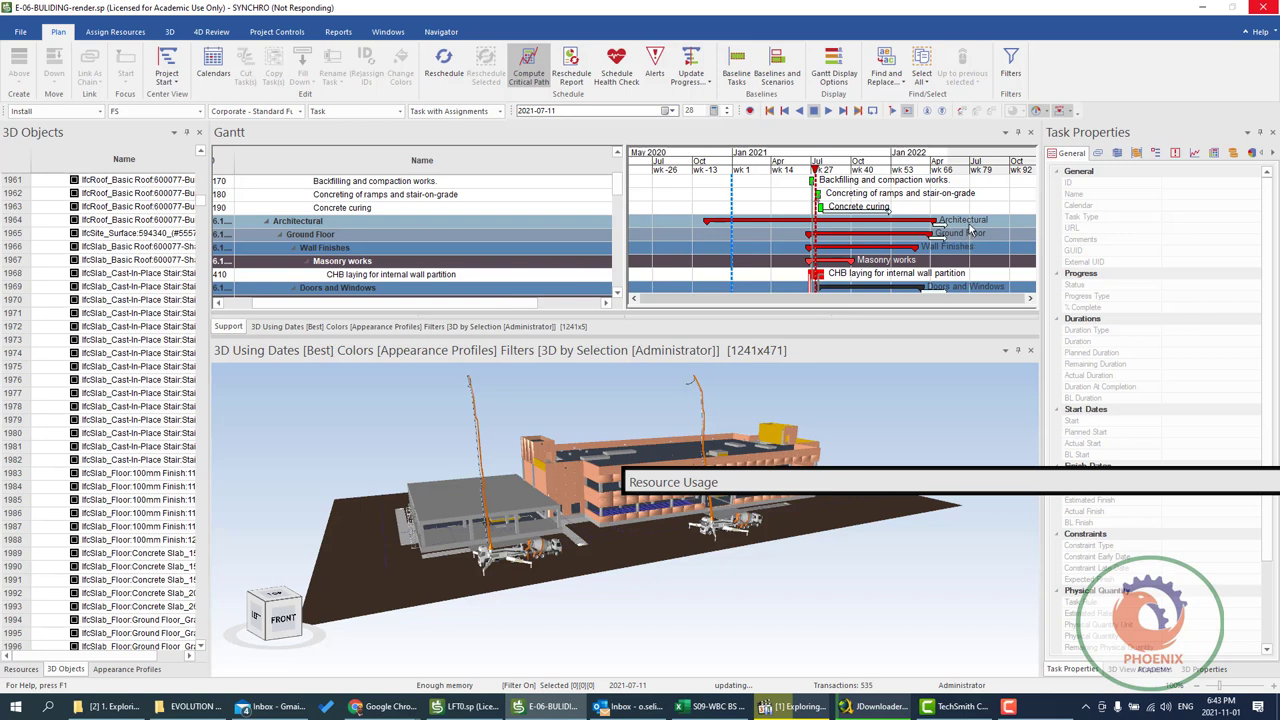
Show the Baselines and Scenarios pane listing Baseline 2021-11-01 with 497 tasks, and widen its columns.
{"action": "left_click", "coordinate": [441, 32]}
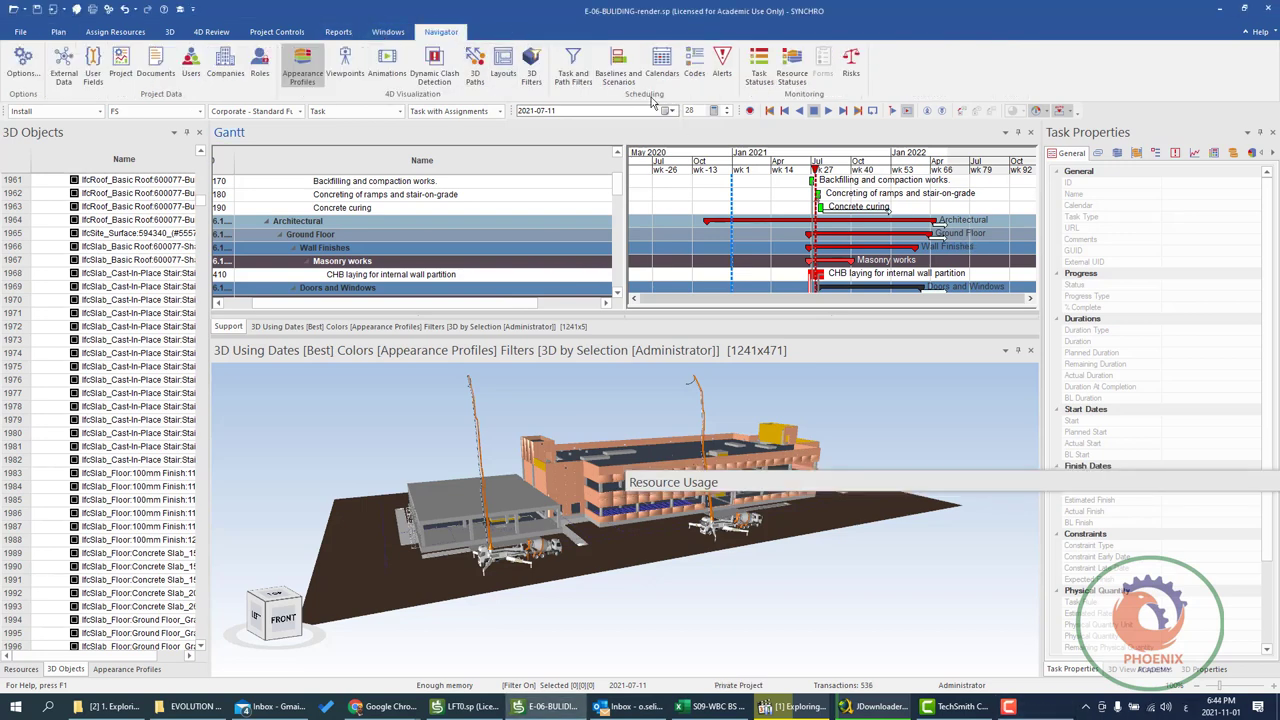
{"action": "left_click", "coordinate": [620, 78]}
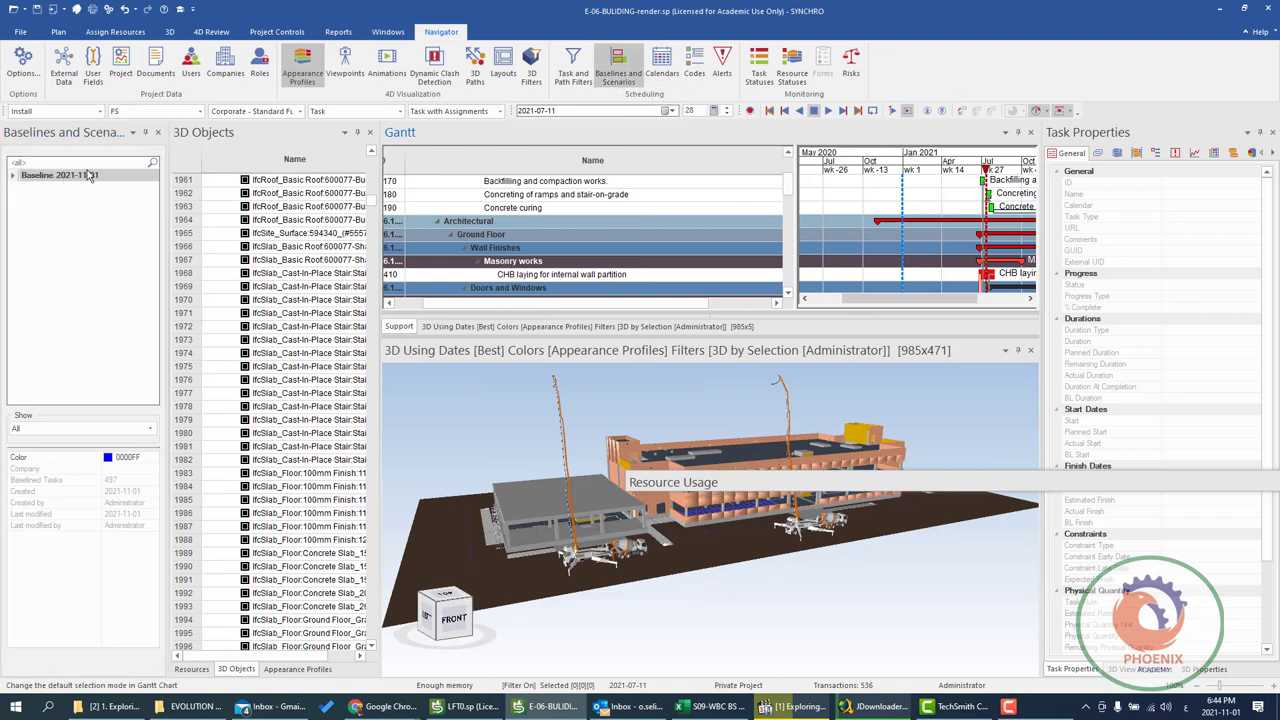
{"action": "left_click_drag", "start_coordinate": [585, 303], "coordinate": [673, 303]}
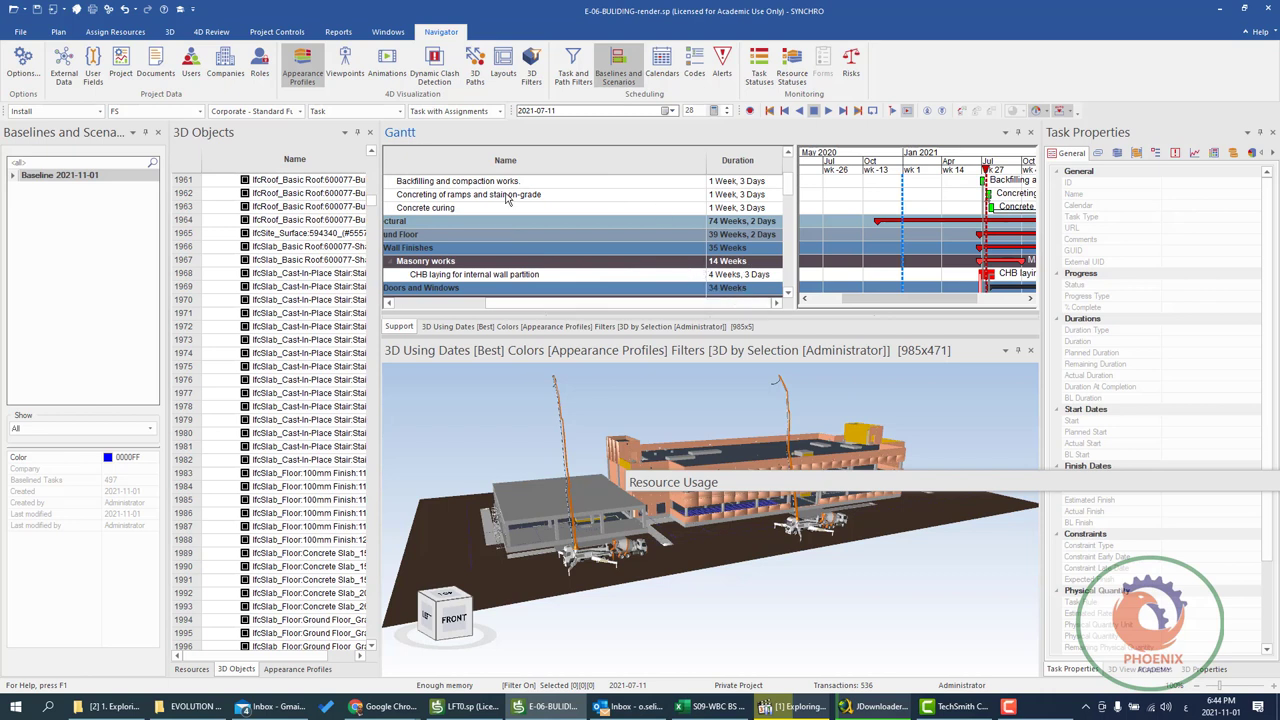
{"action": "left_click_drag", "start_coordinate": [600, 303], "coordinate": [600, 312]}
{"action": "right_click", "coordinate": [738, 158]}
{"action": "left_click", "coordinate": [899, 232]}
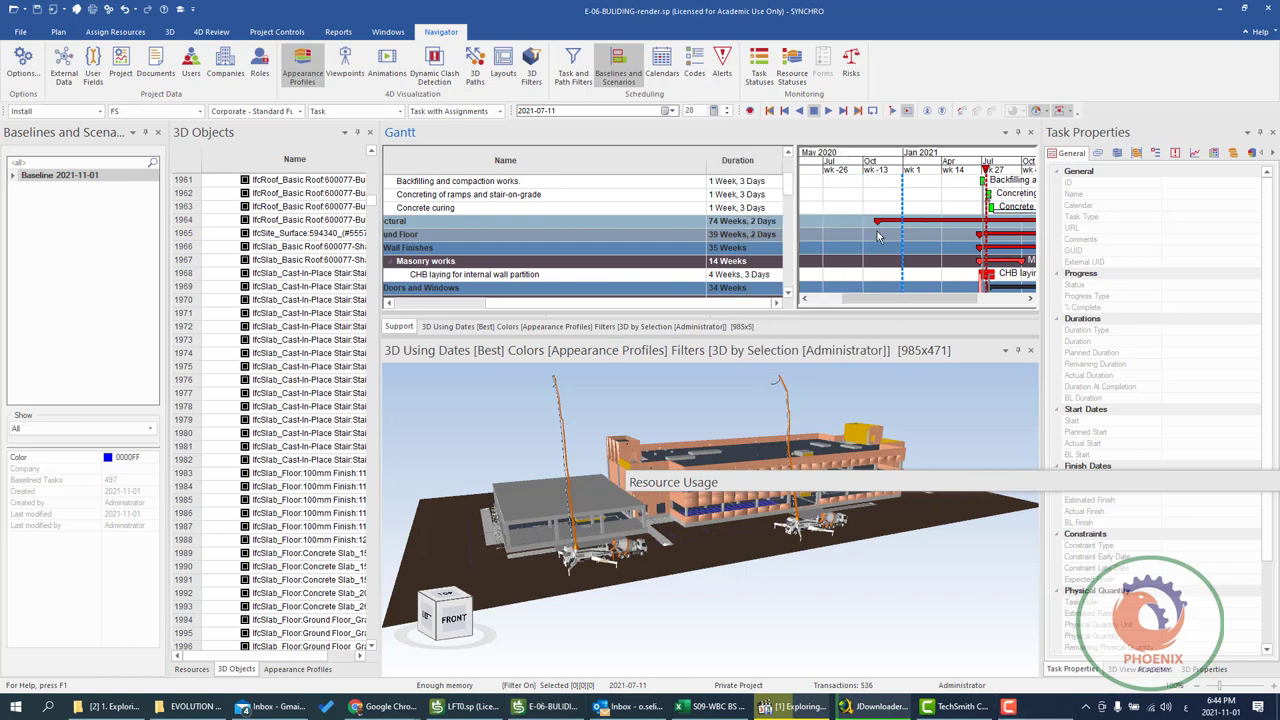
{"action": "right_click", "coordinate": [759, 157]}
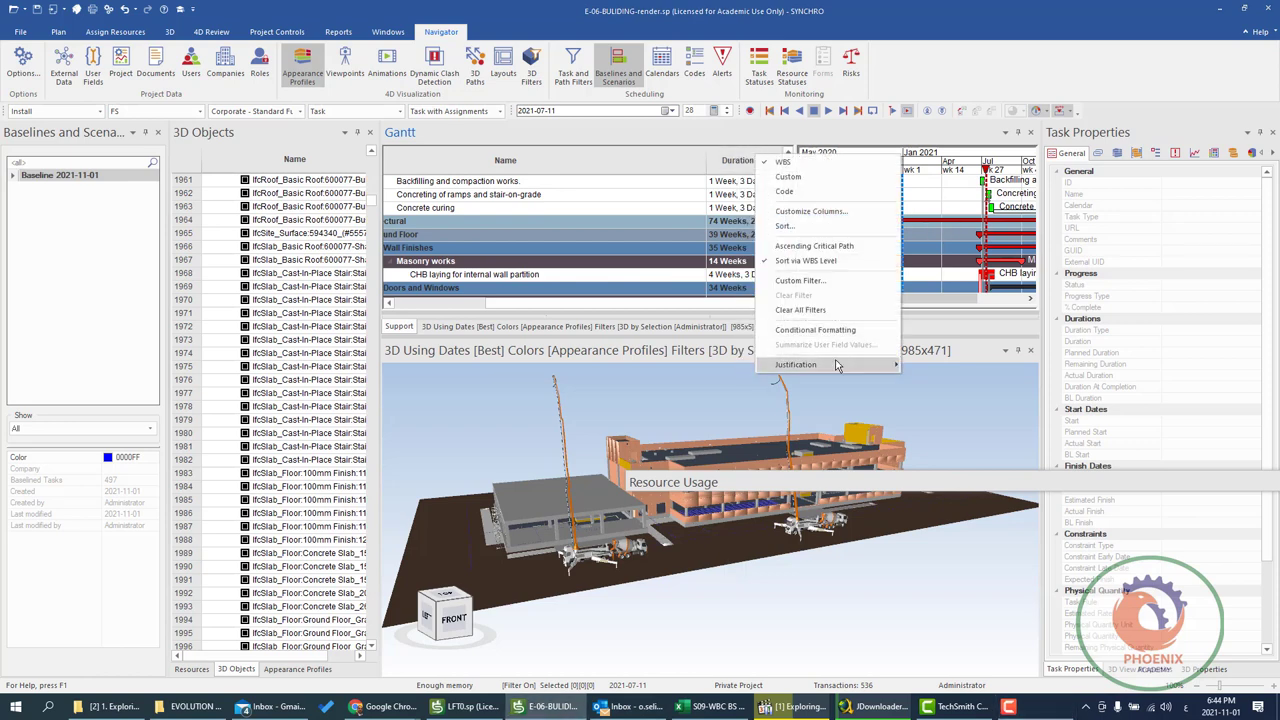
{"action": "mouse_move", "coordinate": [796, 364]}
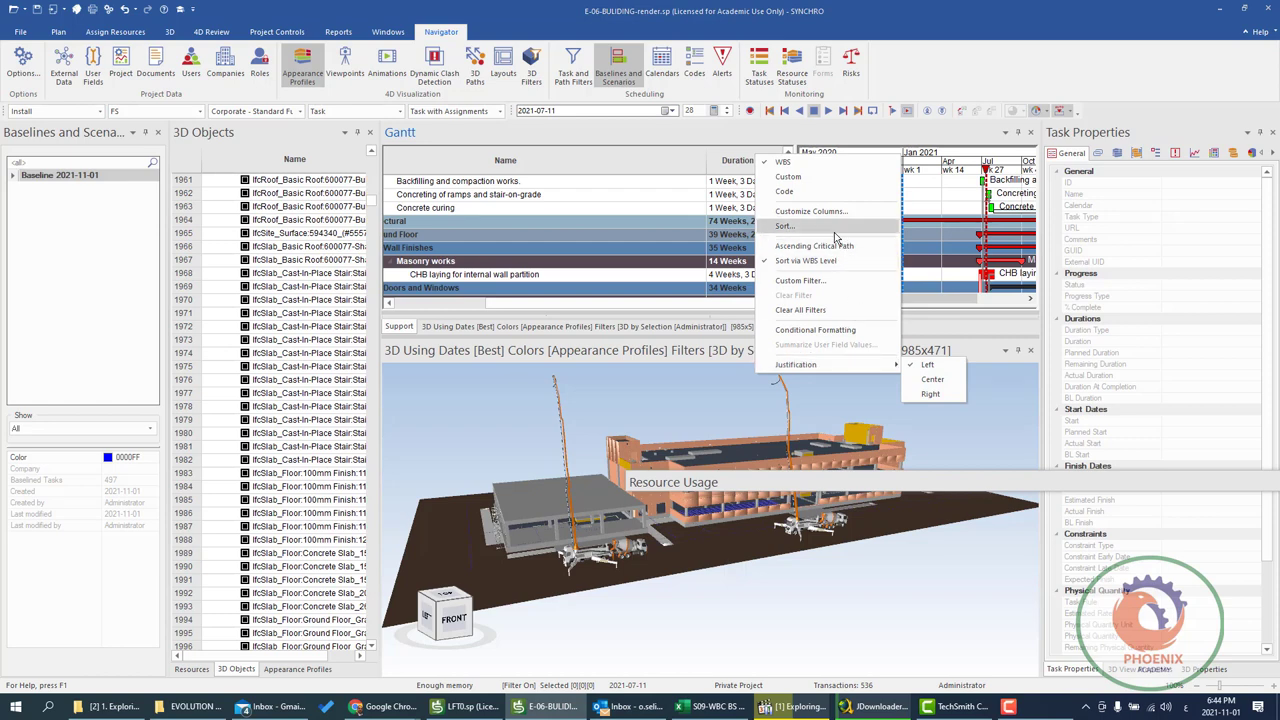
{"action": "left_click", "coordinate": [823, 212]}
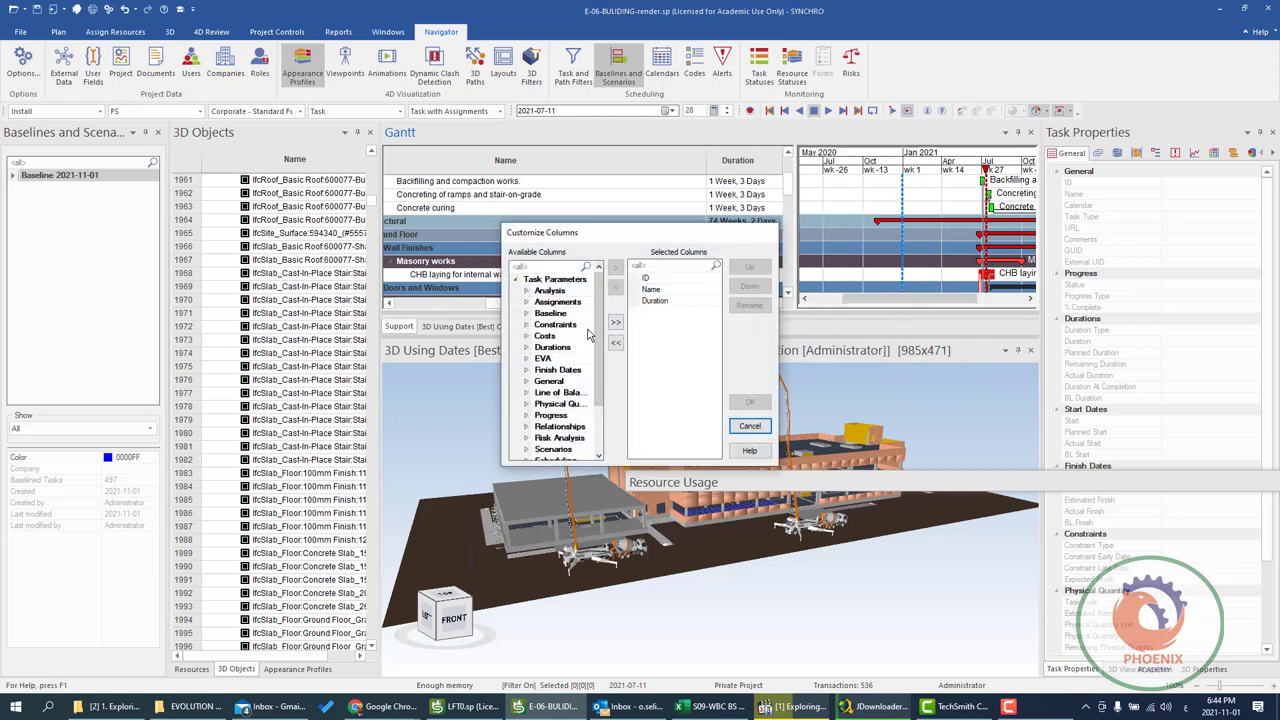
{"action": "left_click", "coordinate": [526, 314]}
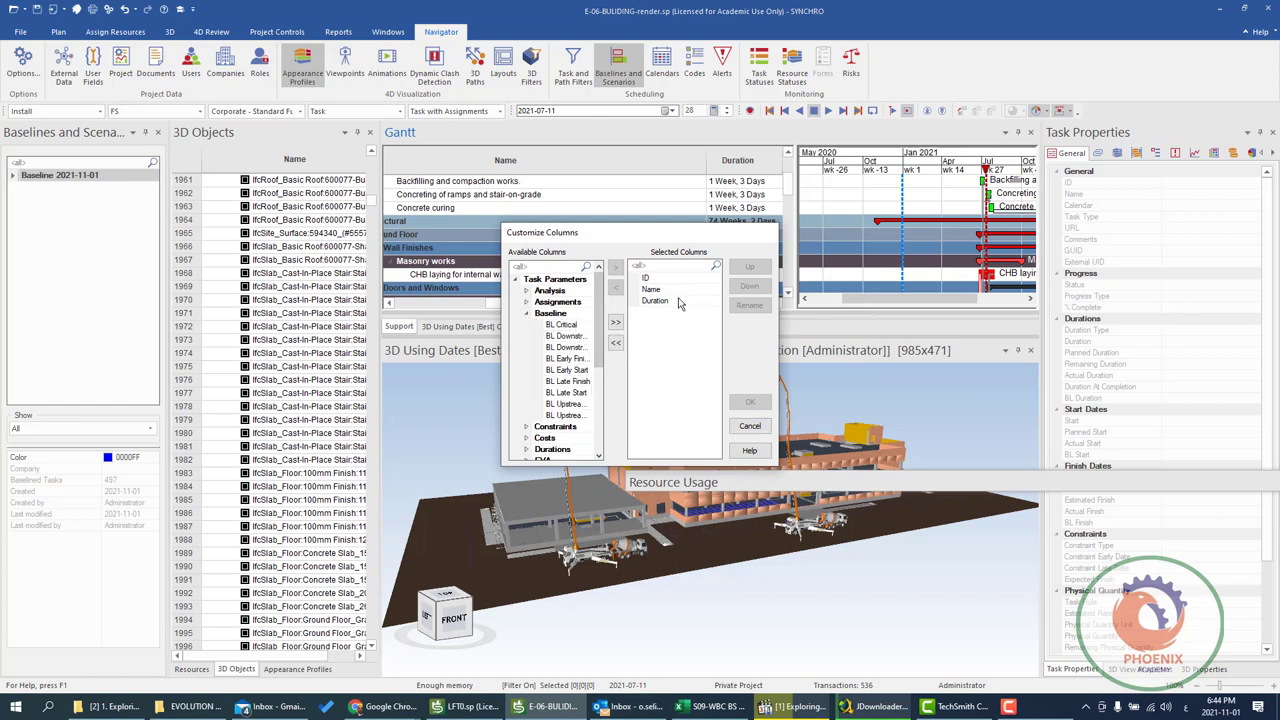
{"action": "left_click", "coordinate": [750, 428]}
{"action": "left_click", "coordinate": [982, 207]}
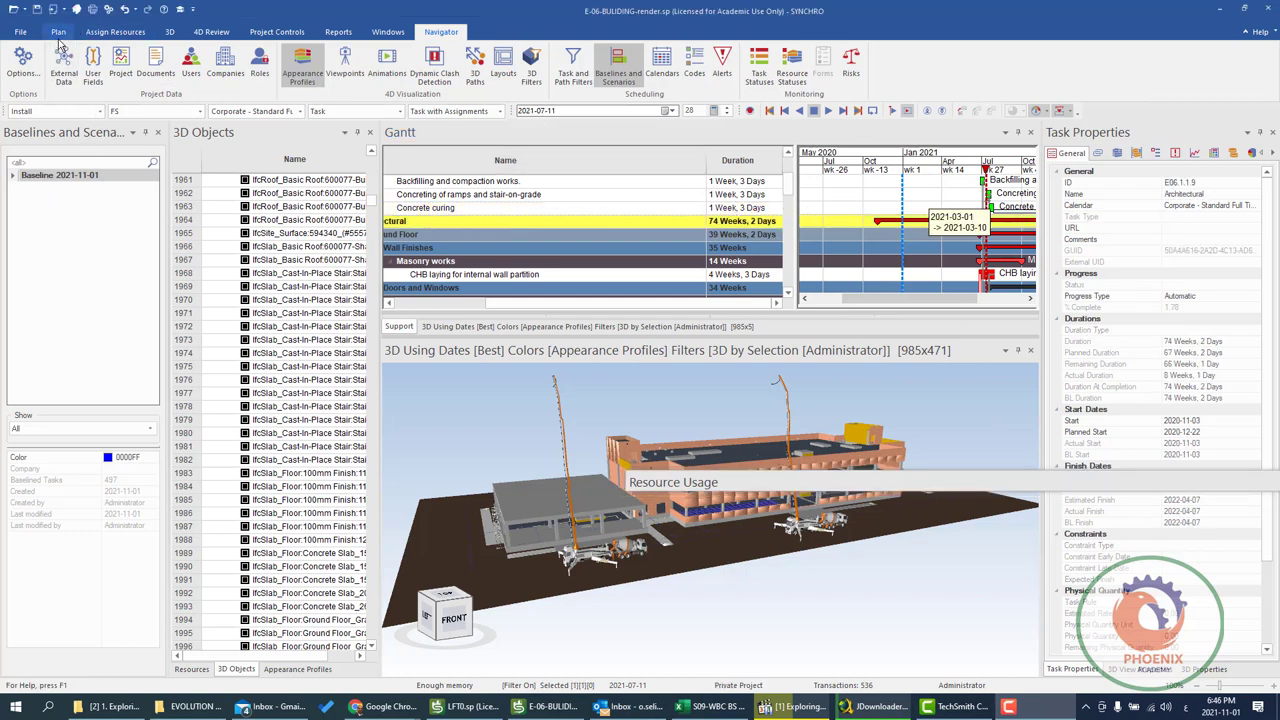
Create a second all-tasks baseline named 'Baseline x 2021-11-01'.
{"action": "left_click", "coordinate": [58, 31]}
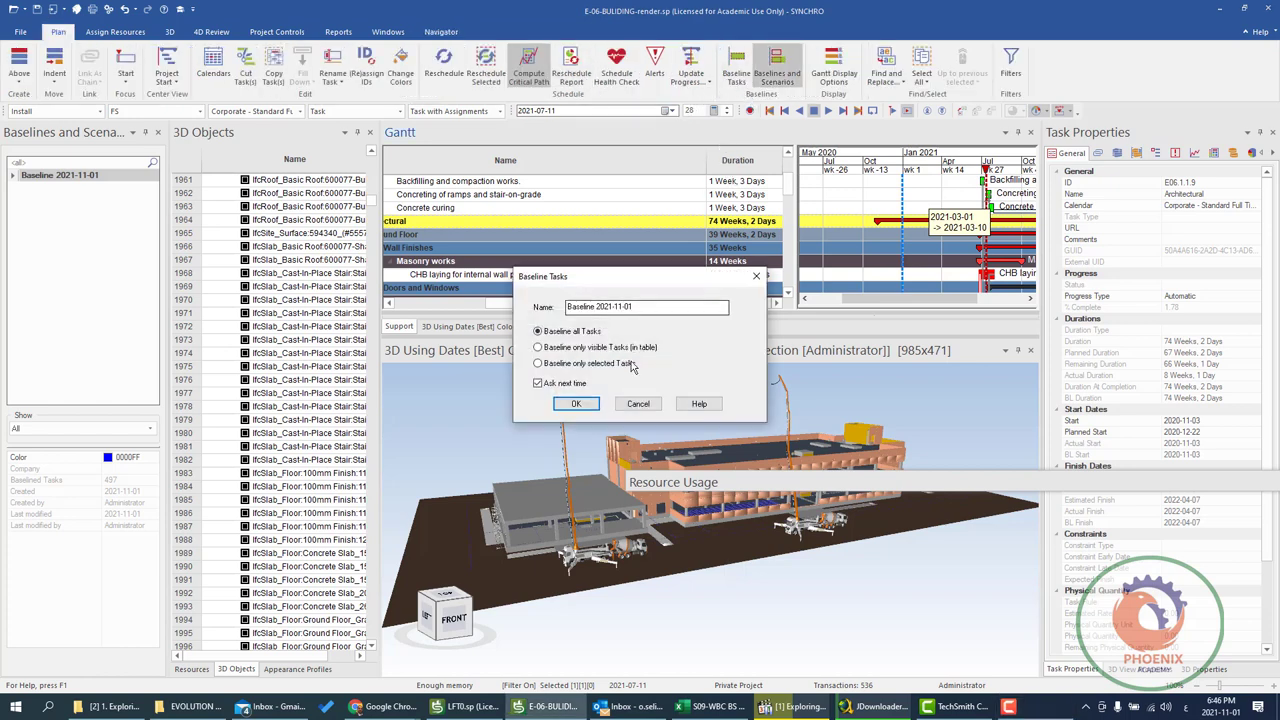
{"action": "left_click", "coordinate": [650, 307]}
{"action": "left_click", "coordinate": [599, 307]}
{"action": "left_click_drag", "start_coordinate": [599, 307], "coordinate": [634, 307]}
{"action": "type", "text": "01-11-2021 -"}
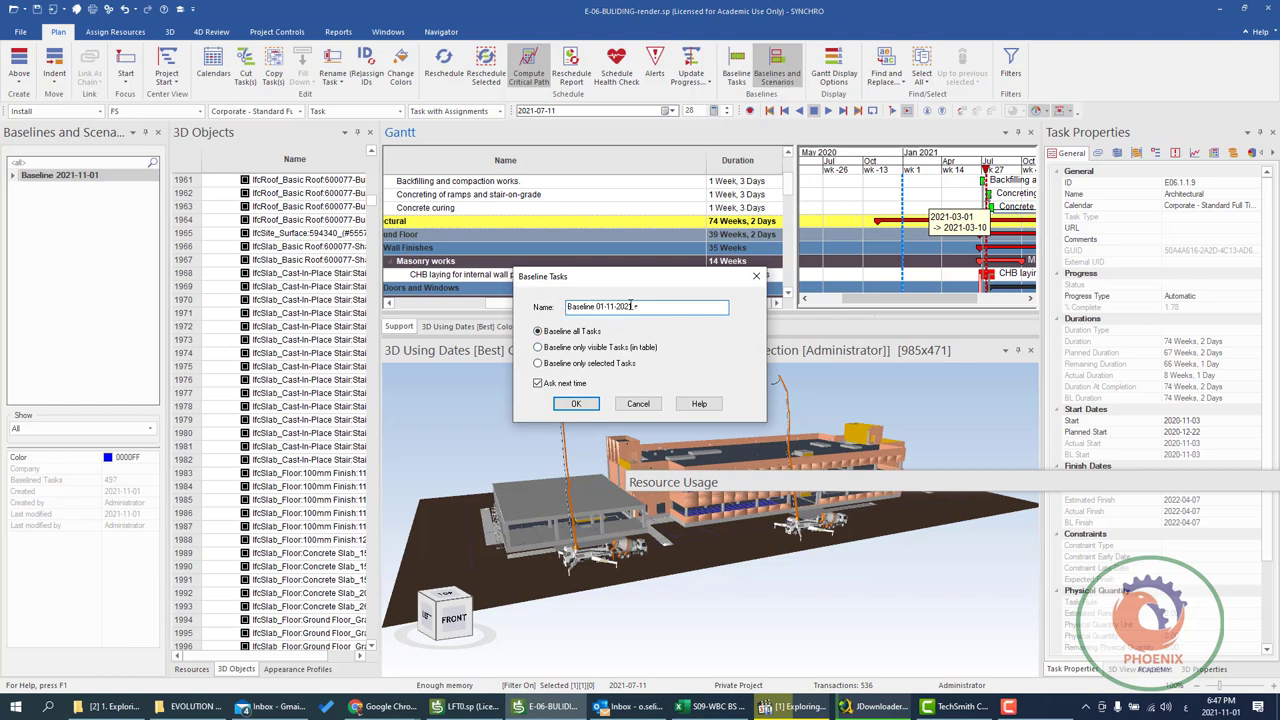
{"action": "key", "text": "ctrl+z"}
{"action": "type", "text": "x"}
{"action": "left_click", "coordinate": [576, 403]}
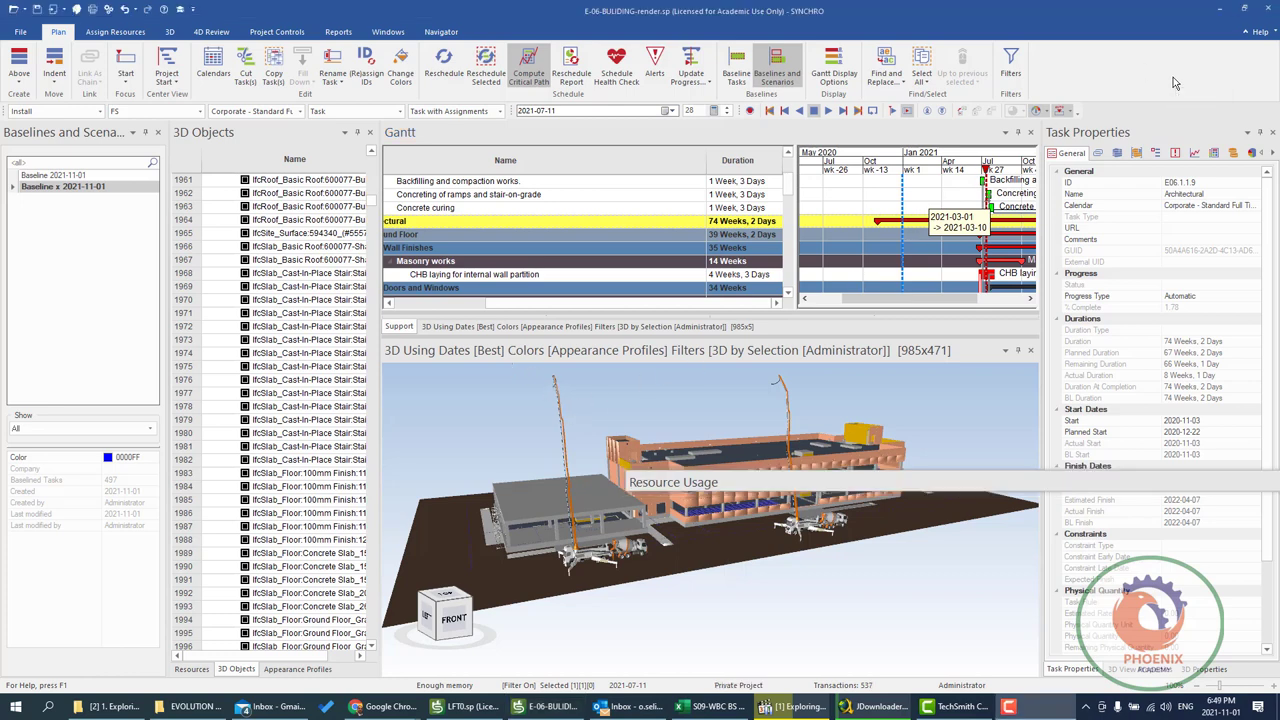
{"action": "left_click", "coordinate": [53, 176]}
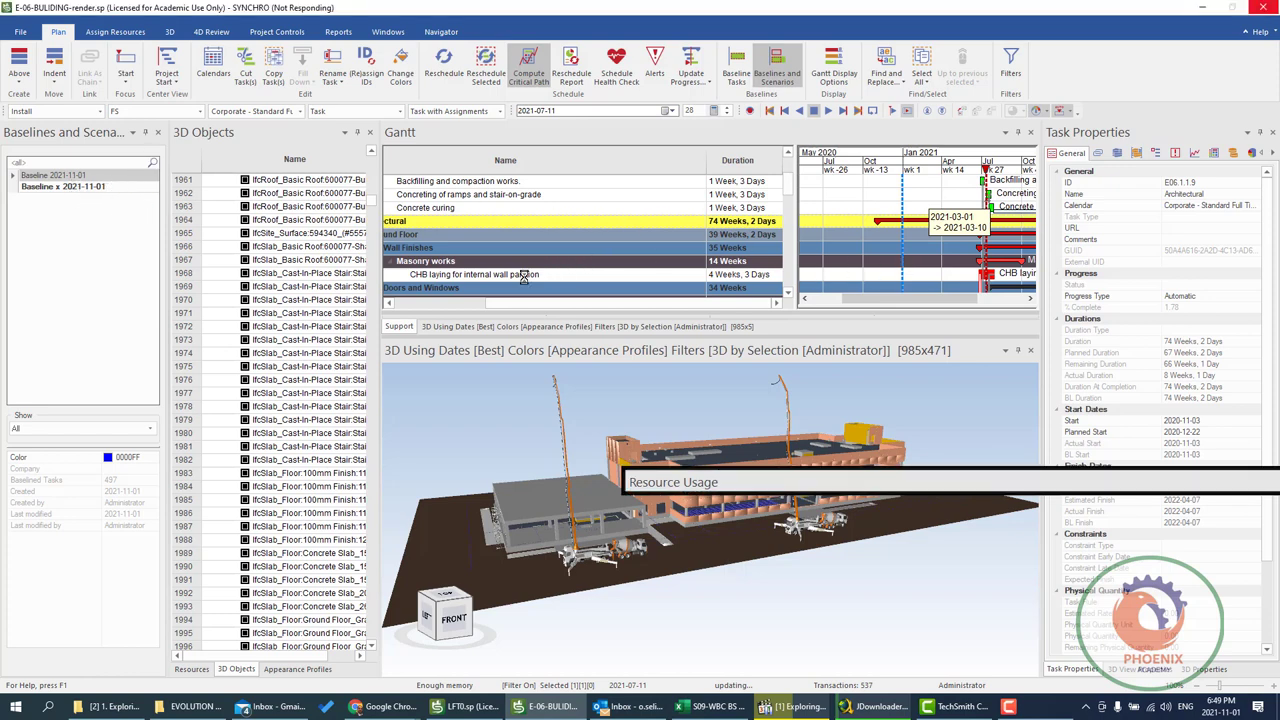
Flip through Chrome windows and tabs to reach the Synchro 4D Schedule Baseline video.
{"action": "left_click", "coordinate": [385, 706]}
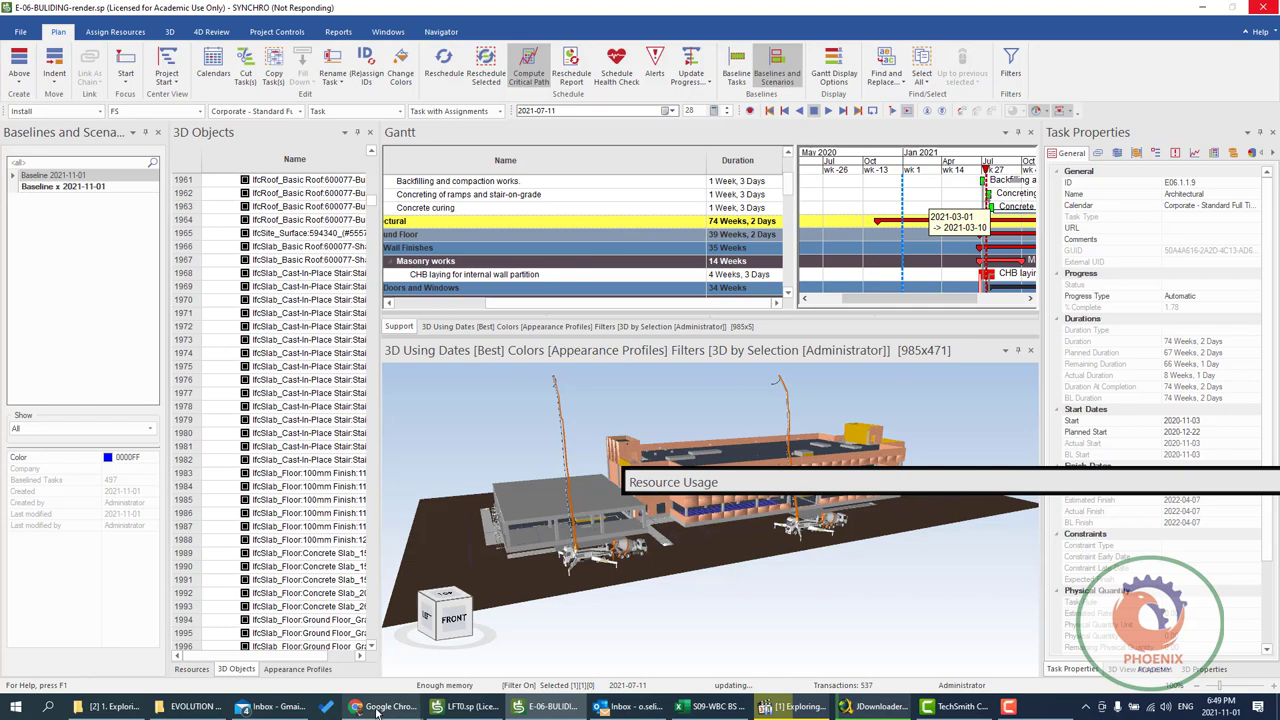
{"action": "key", "text": "alt+Tab"}
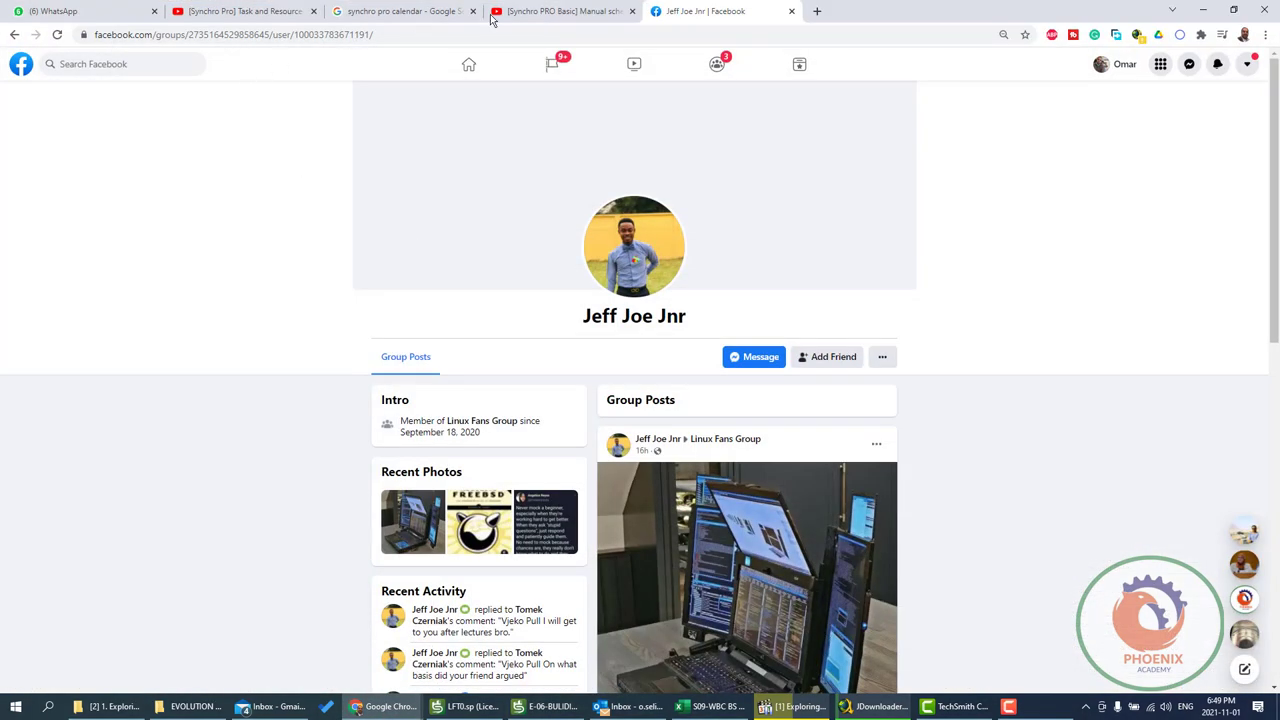
{"action": "key", "text": "ctrl+shift+Tab"}
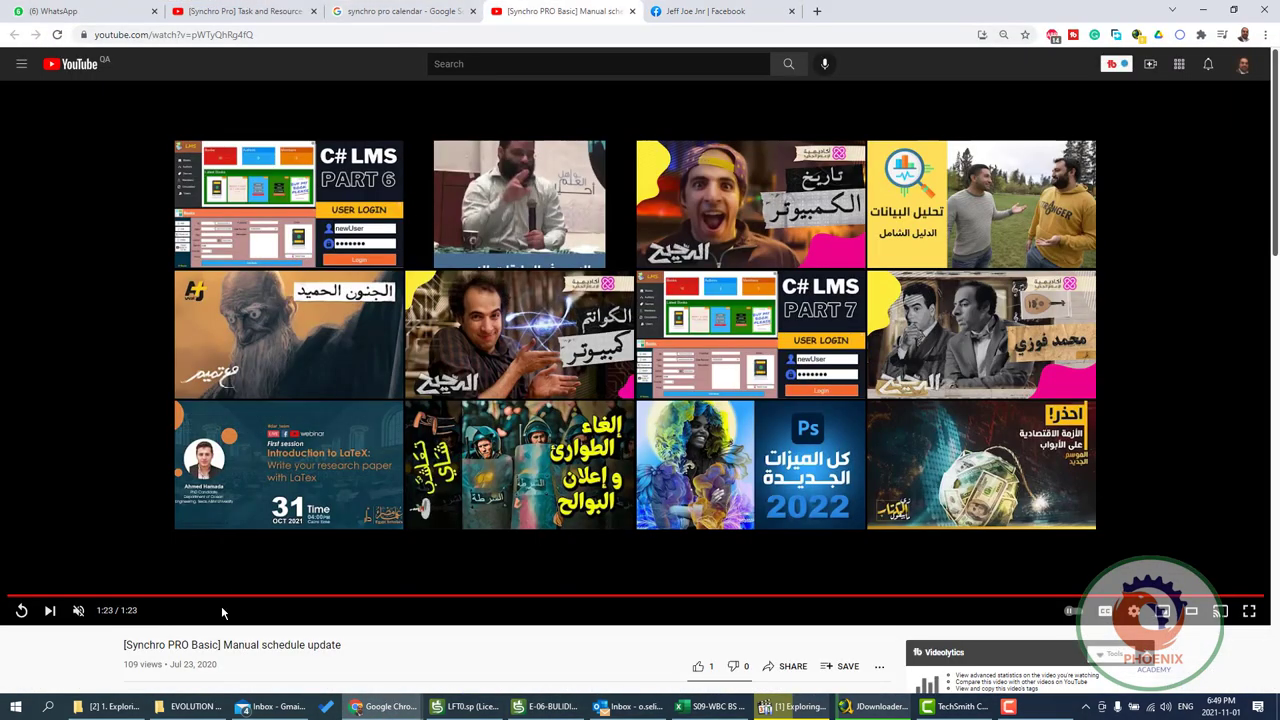
{"action": "left_click", "coordinate": [200, 8]}
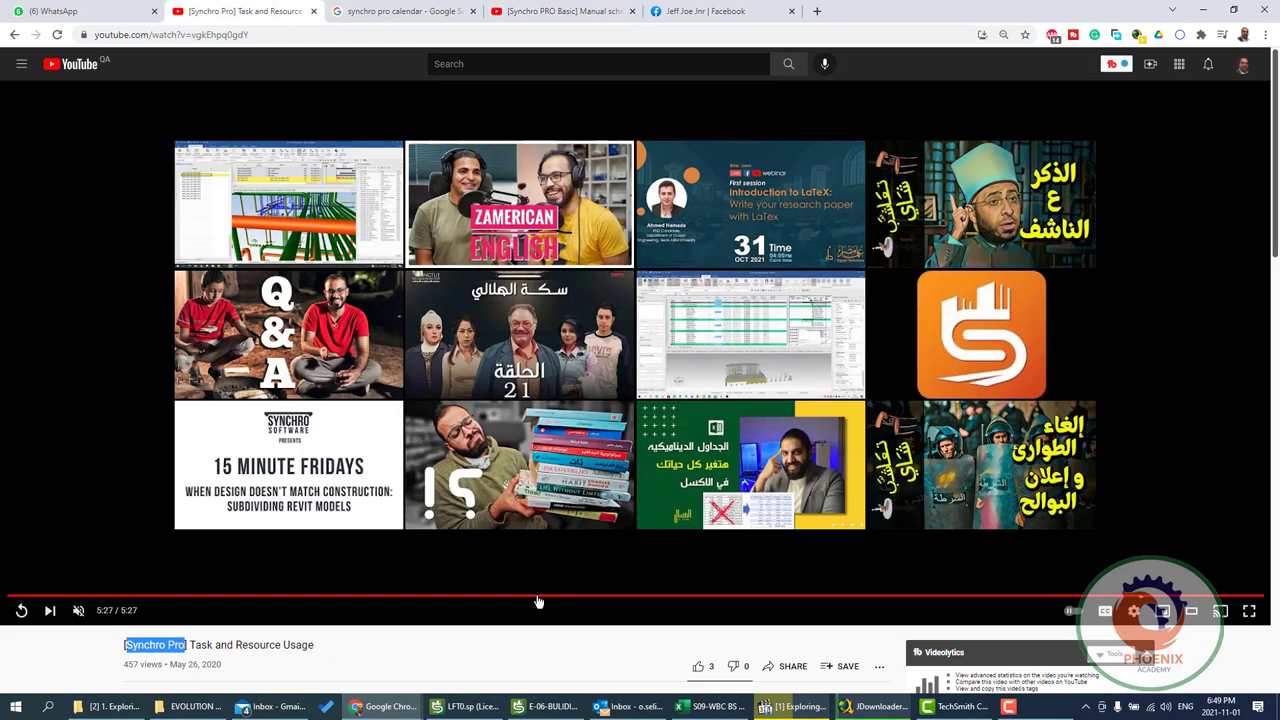
{"action": "left_click", "coordinate": [385, 706]}
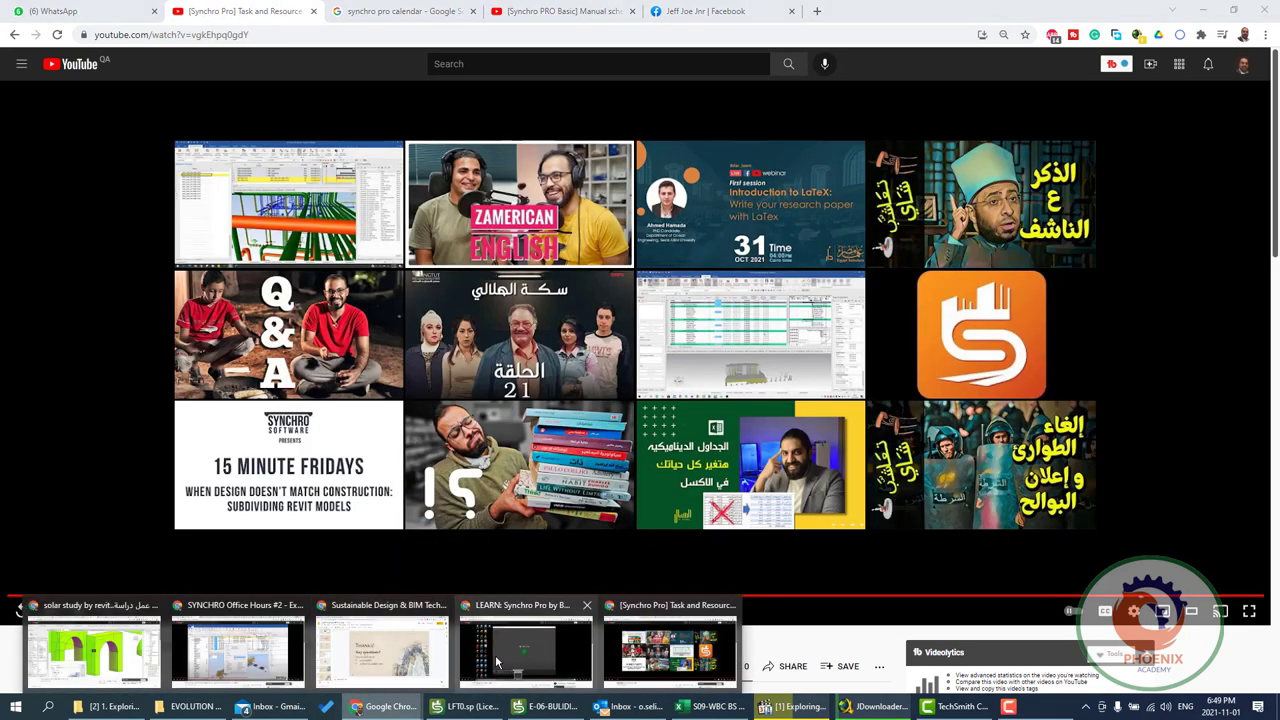
{"action": "mouse_move", "coordinate": [525, 650]}
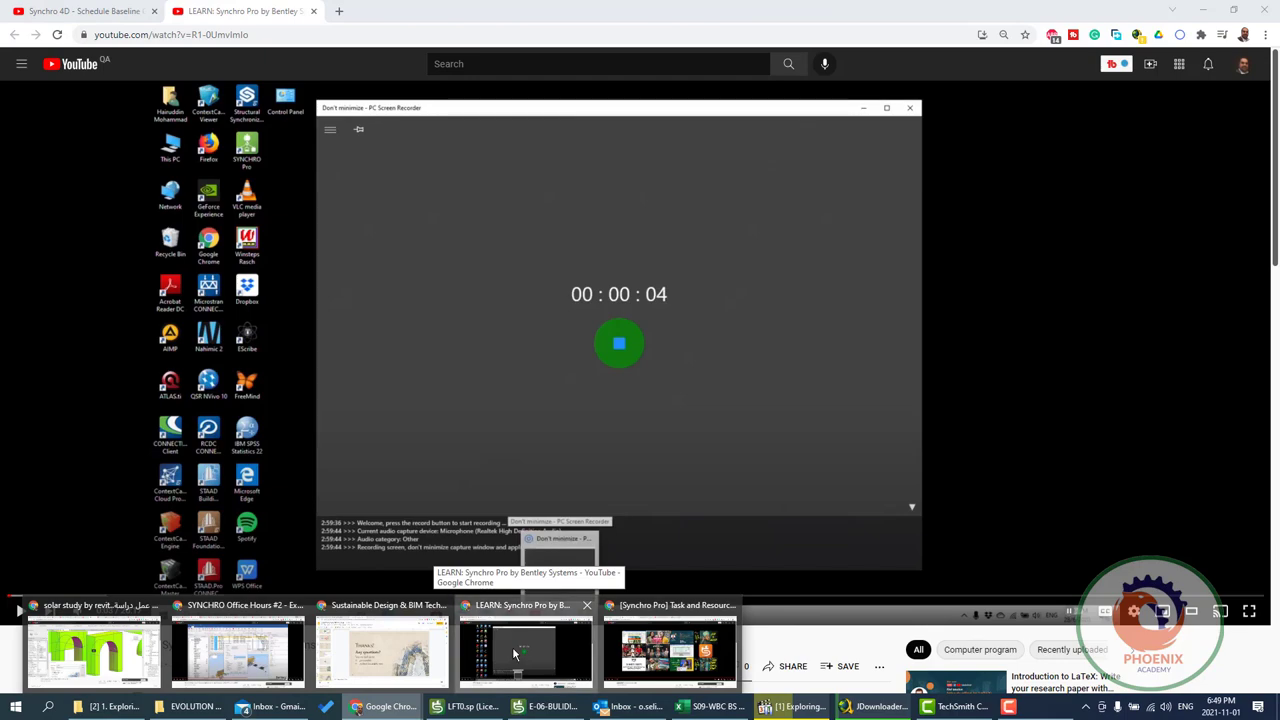
{"action": "left_click", "coordinate": [513, 655]}
{"action": "left_click", "coordinate": [148, 11]}
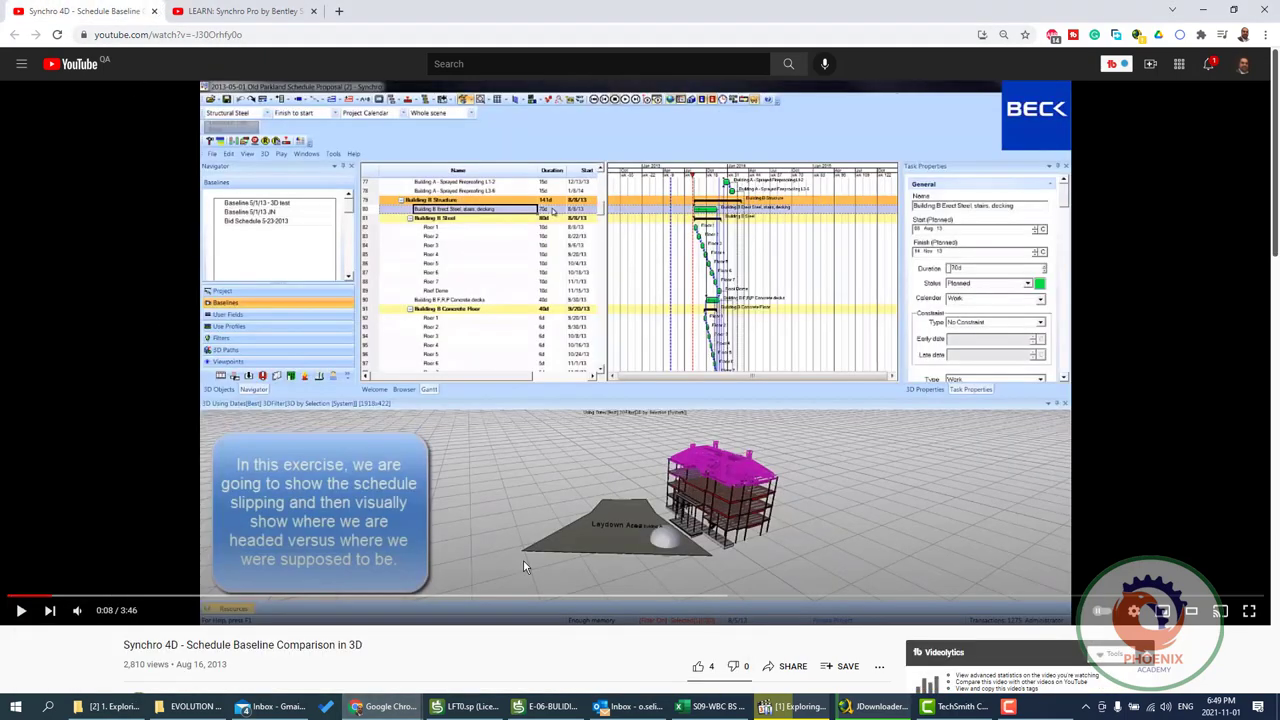
Browse the Office Hours, solar study, P6 sync, Linking Resources and Export AVI video tabs.
{"action": "left_click", "coordinate": [385, 706]}
{"action": "mouse_move", "coordinate": [238, 650]}
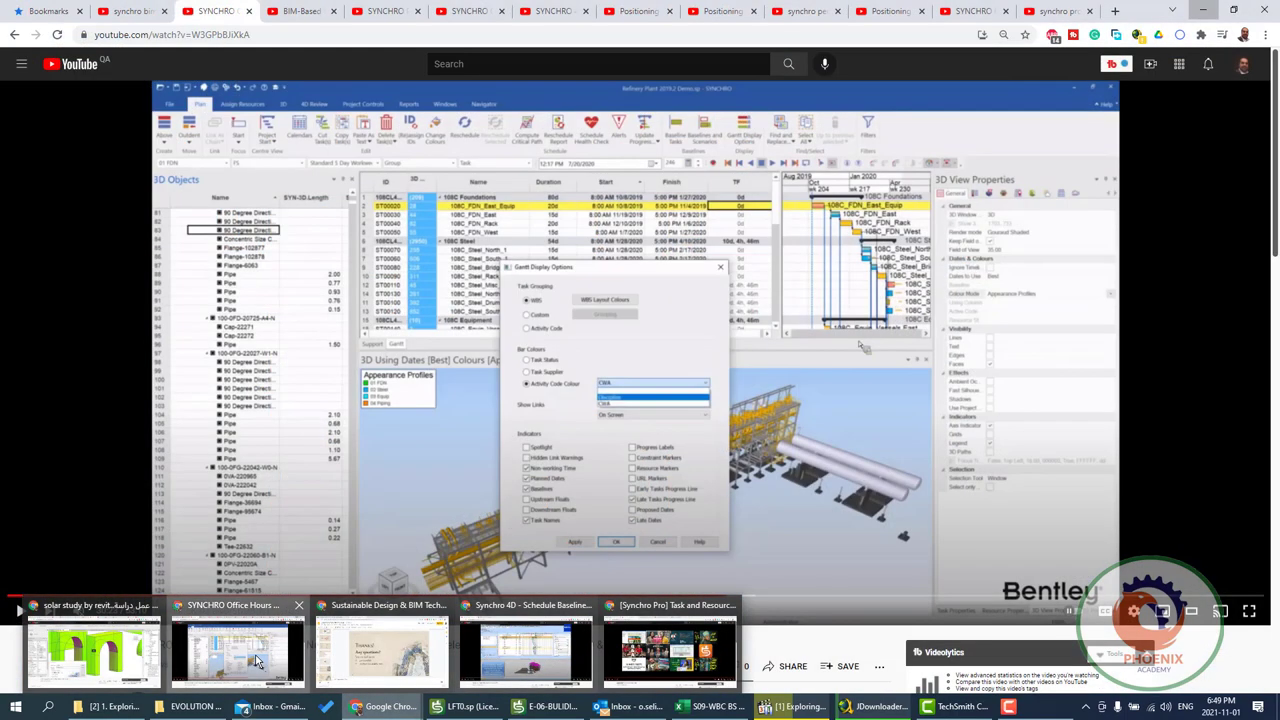
{"action": "left_click", "coordinate": [257, 660]}
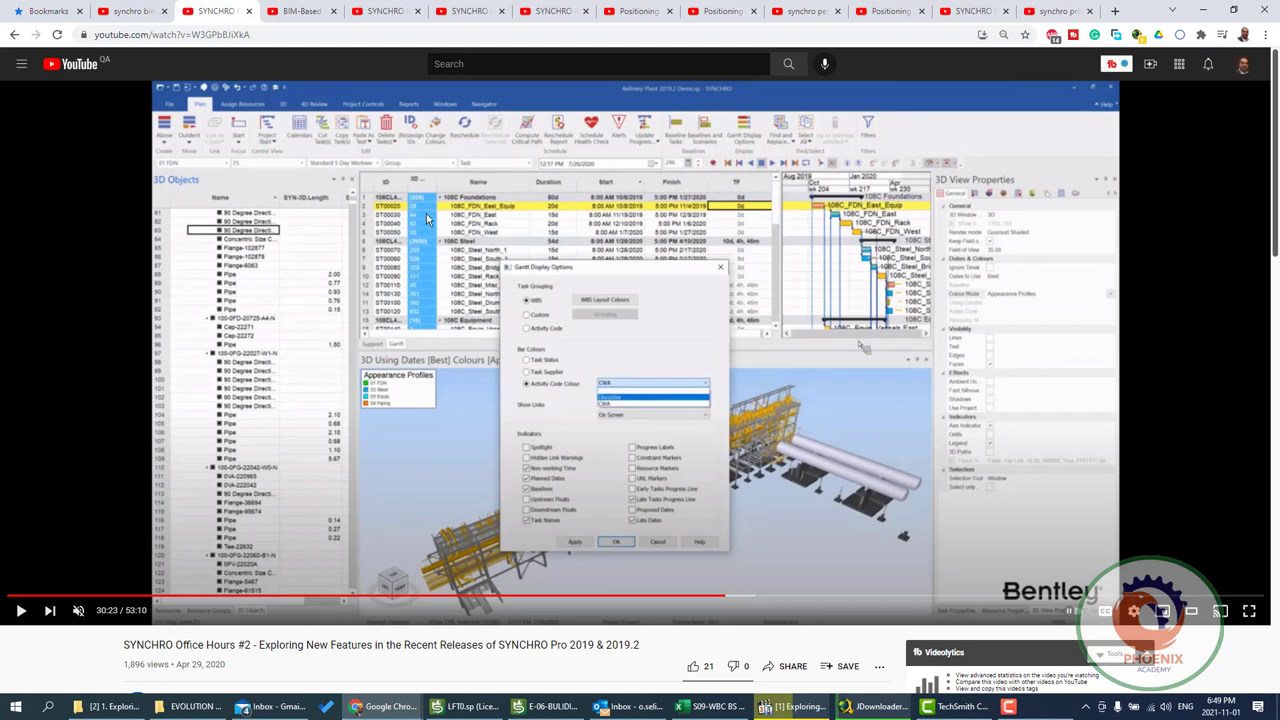
{"action": "left_click", "coordinate": [385, 706]}
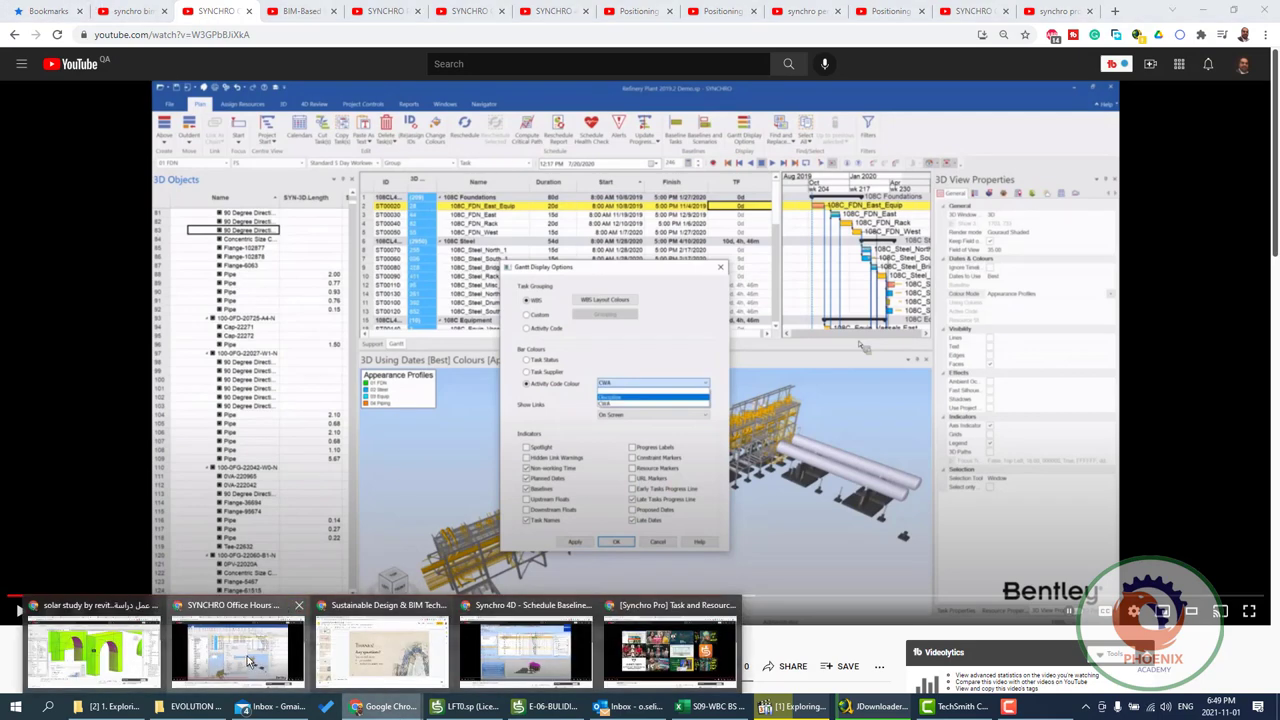
{"action": "left_click", "coordinate": [250, 660]}
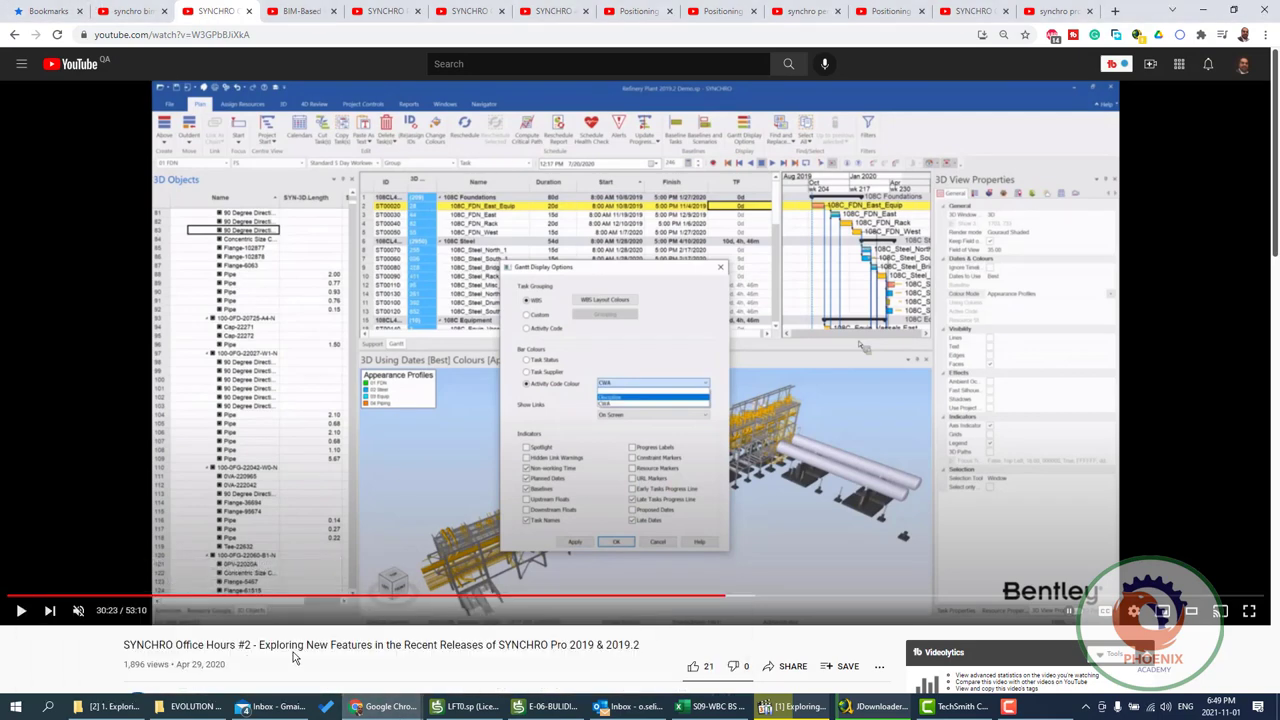
{"action": "left_click", "coordinate": [362, 706]}
{"action": "left_click", "coordinate": [128, 655]}
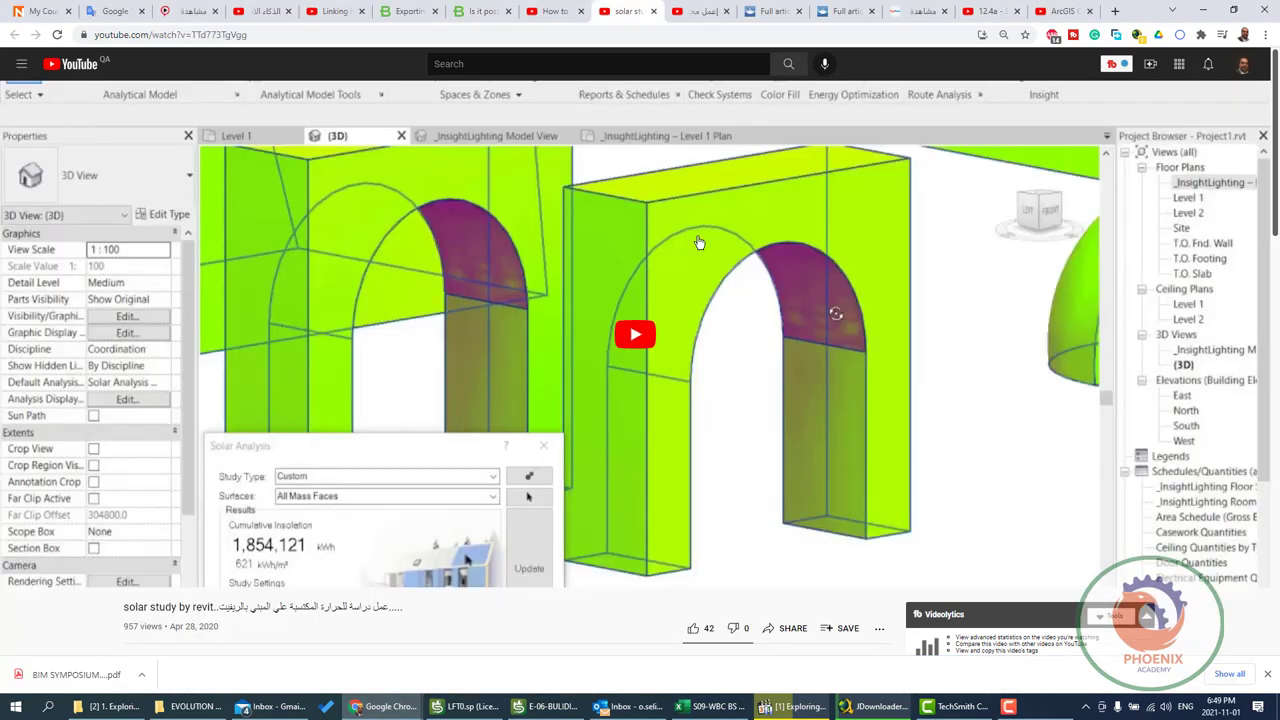
{"action": "left_click", "coordinate": [562, 8]}
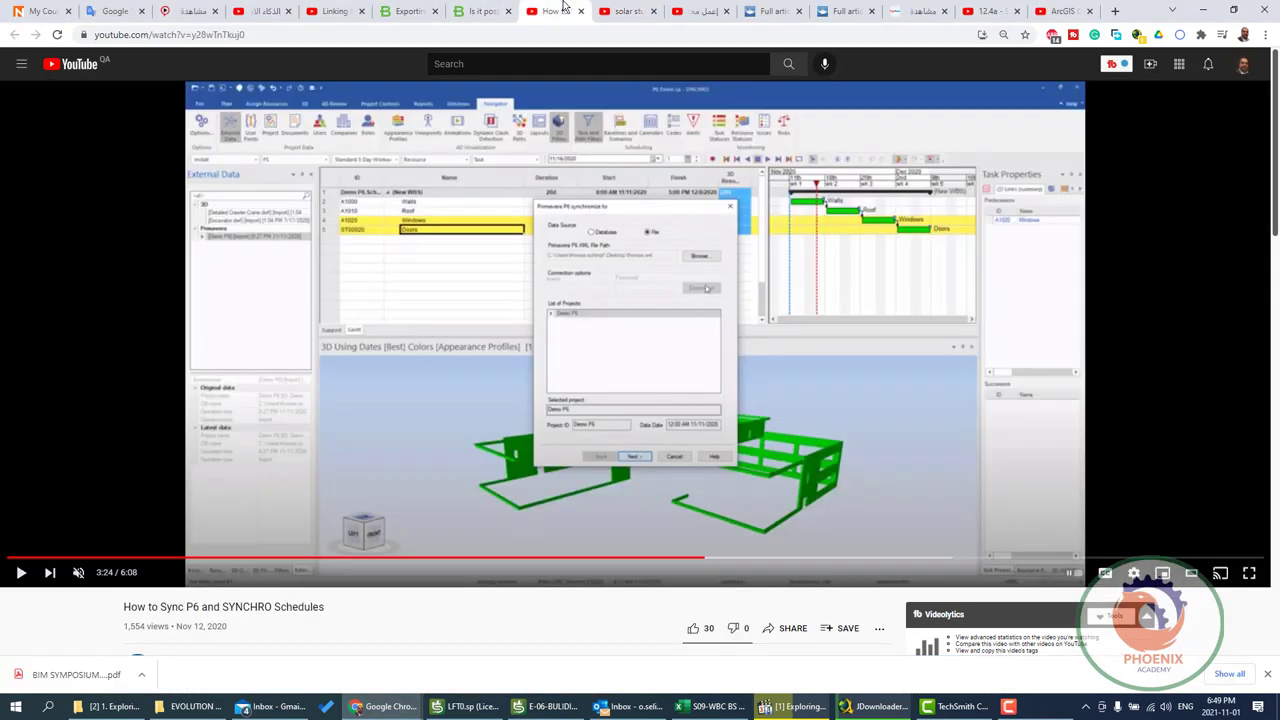
{"action": "left_click", "coordinate": [621, 8]}
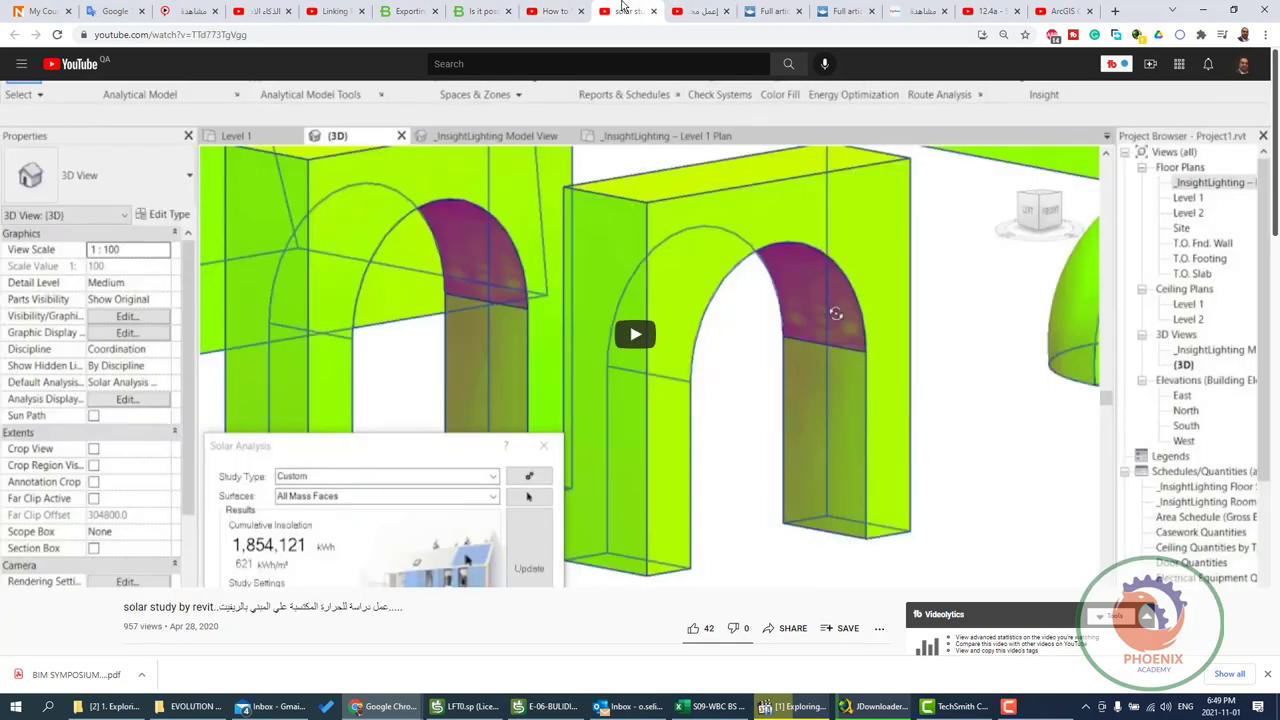
{"action": "left_click", "coordinate": [327, 8]}
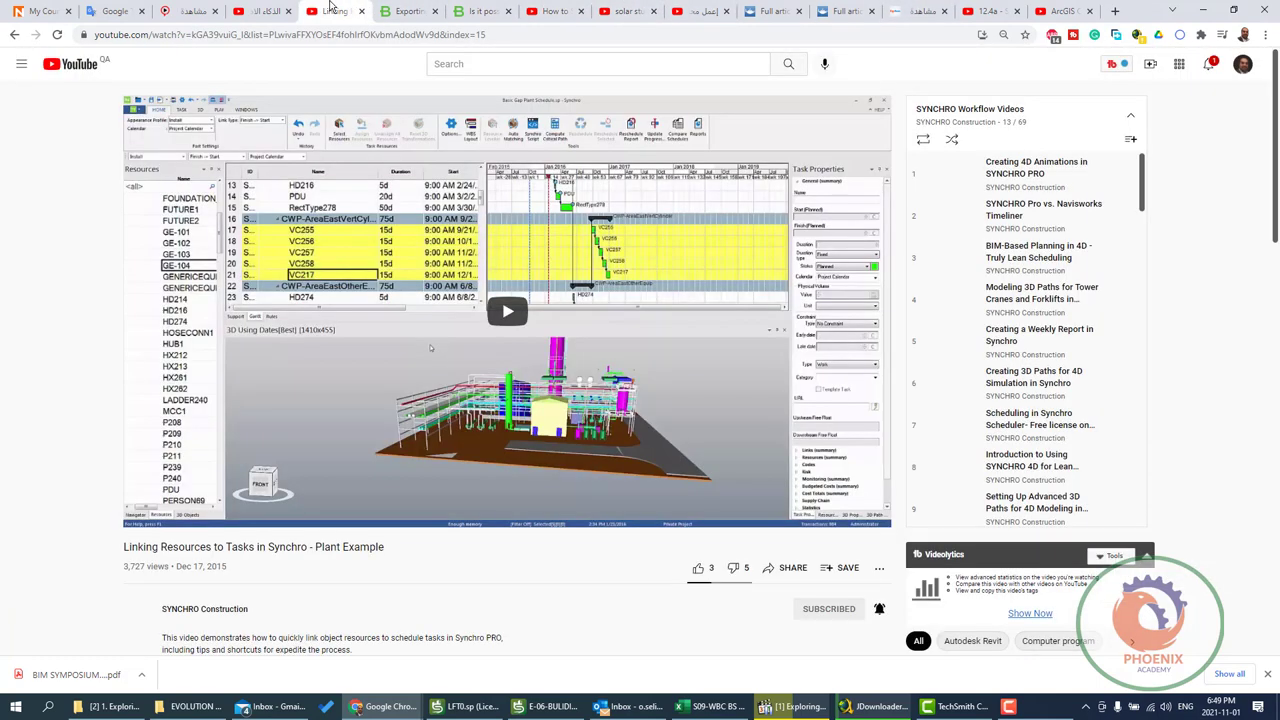
{"action": "left_click", "coordinate": [992, 9]}
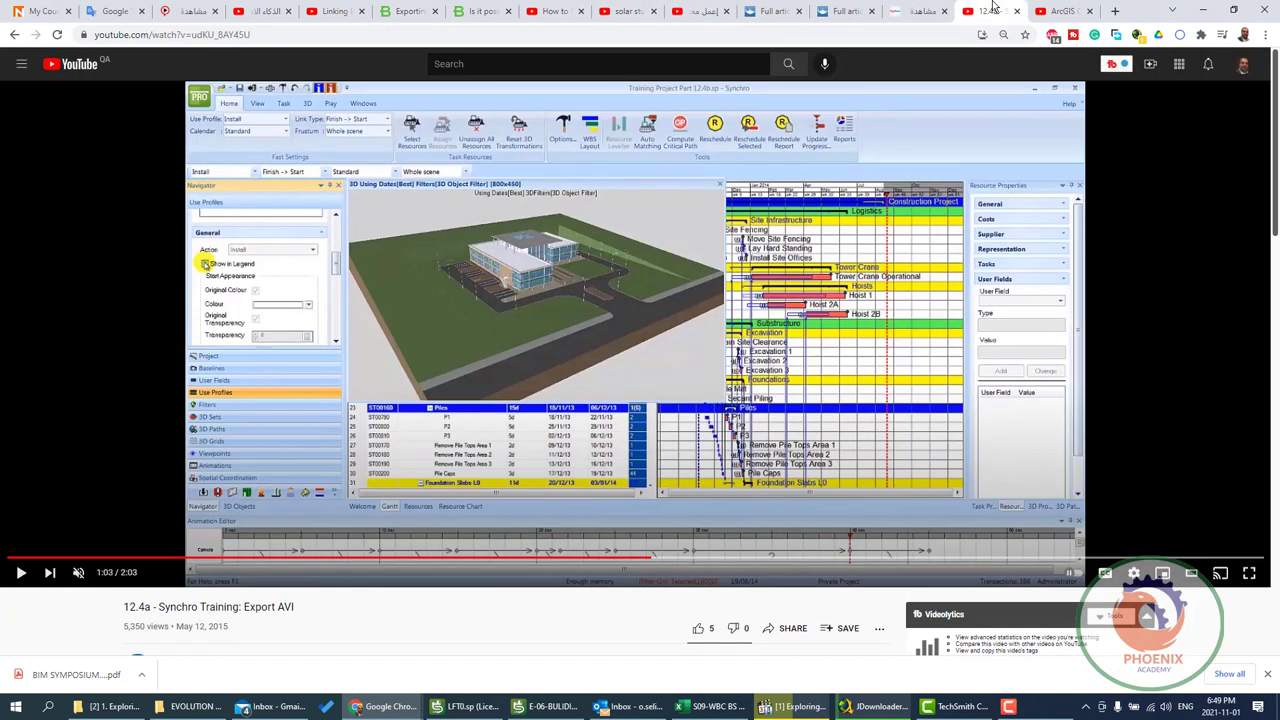
Look through the BIM-Based Planning, SYNCHRO Pro 2018 and synchro bim 4d search tabs.
{"action": "left_click", "coordinate": [358, 706]}
{"action": "mouse_move", "coordinate": [238, 645]}
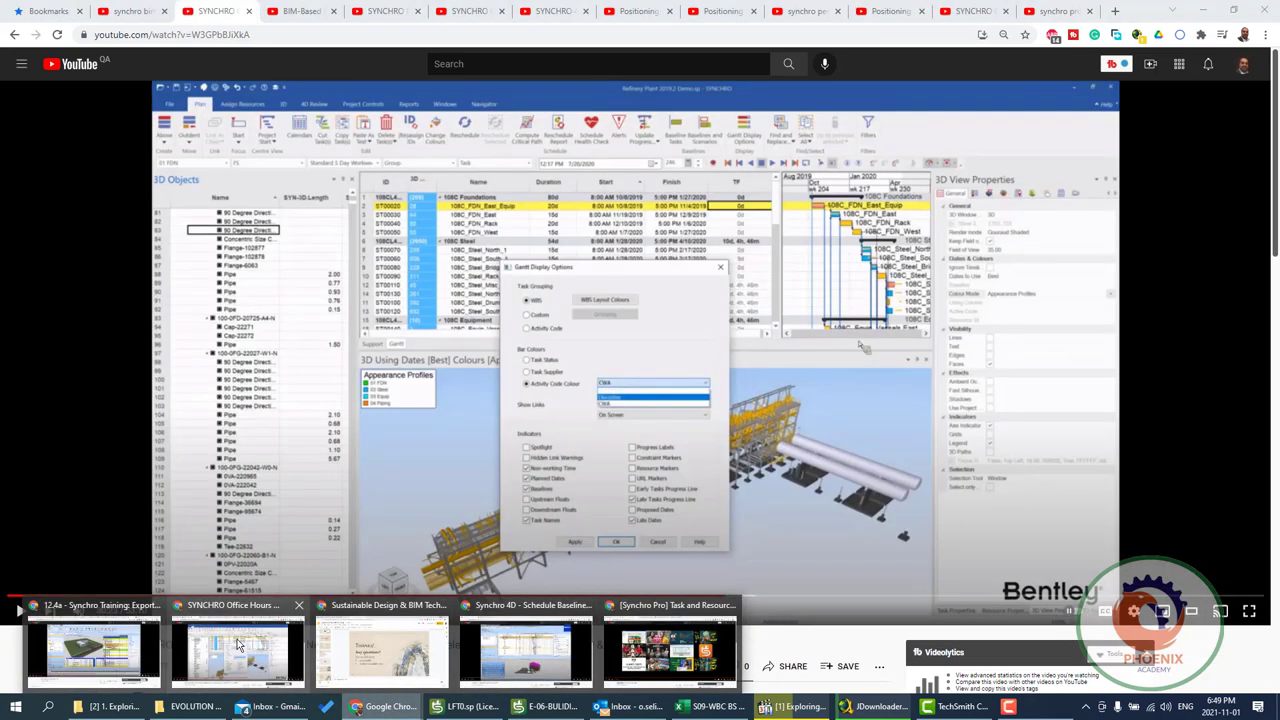
{"action": "left_click", "coordinate": [237, 645]}
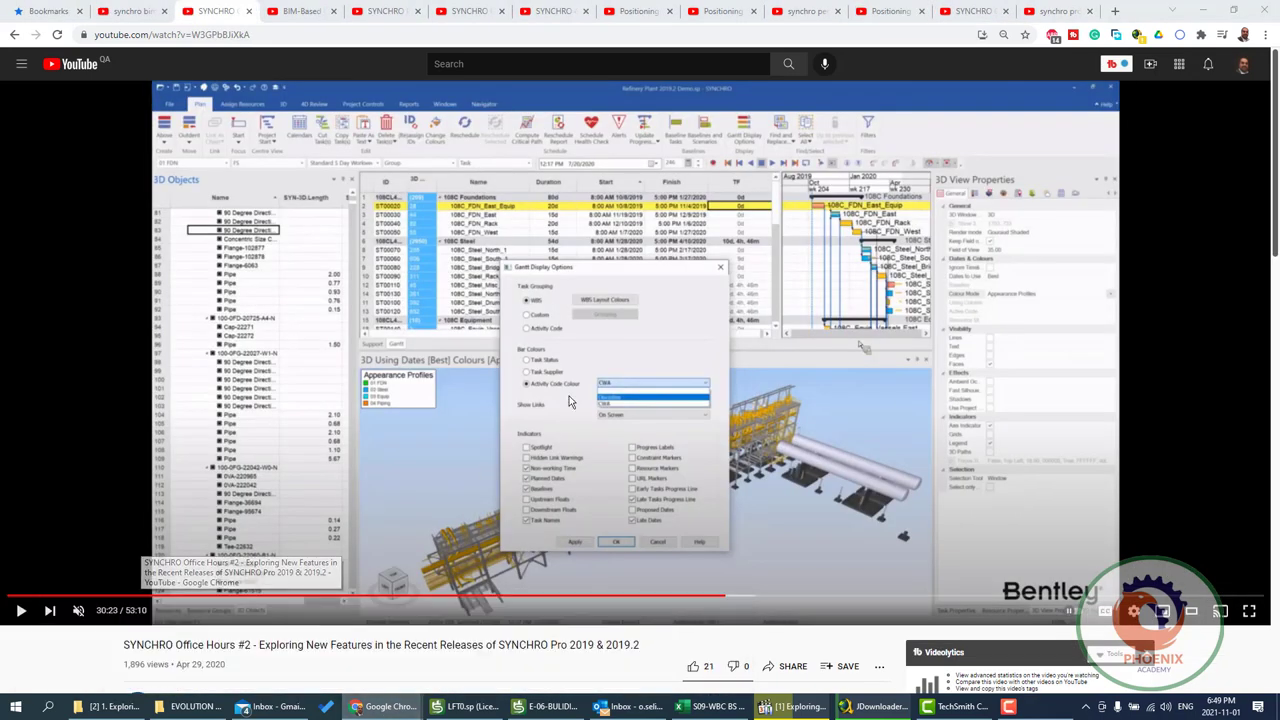
{"action": "left_click", "coordinate": [295, 8]}
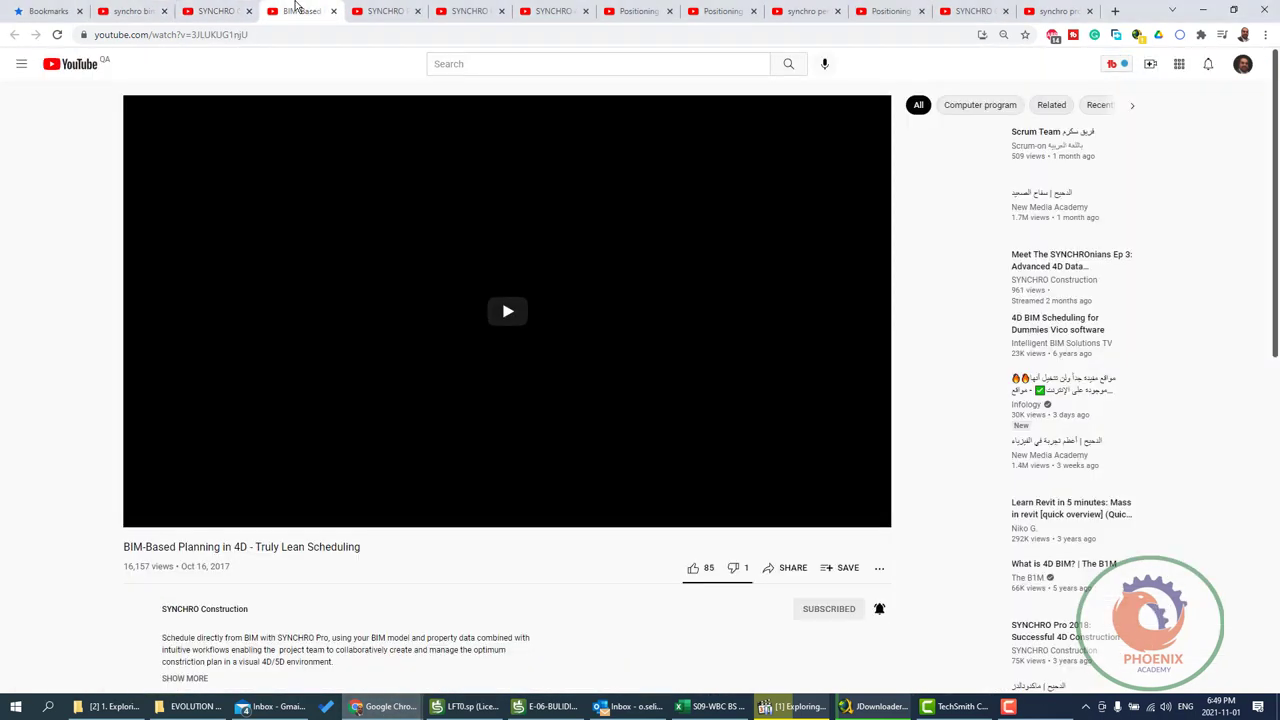
{"action": "left_click", "coordinate": [385, 11]}
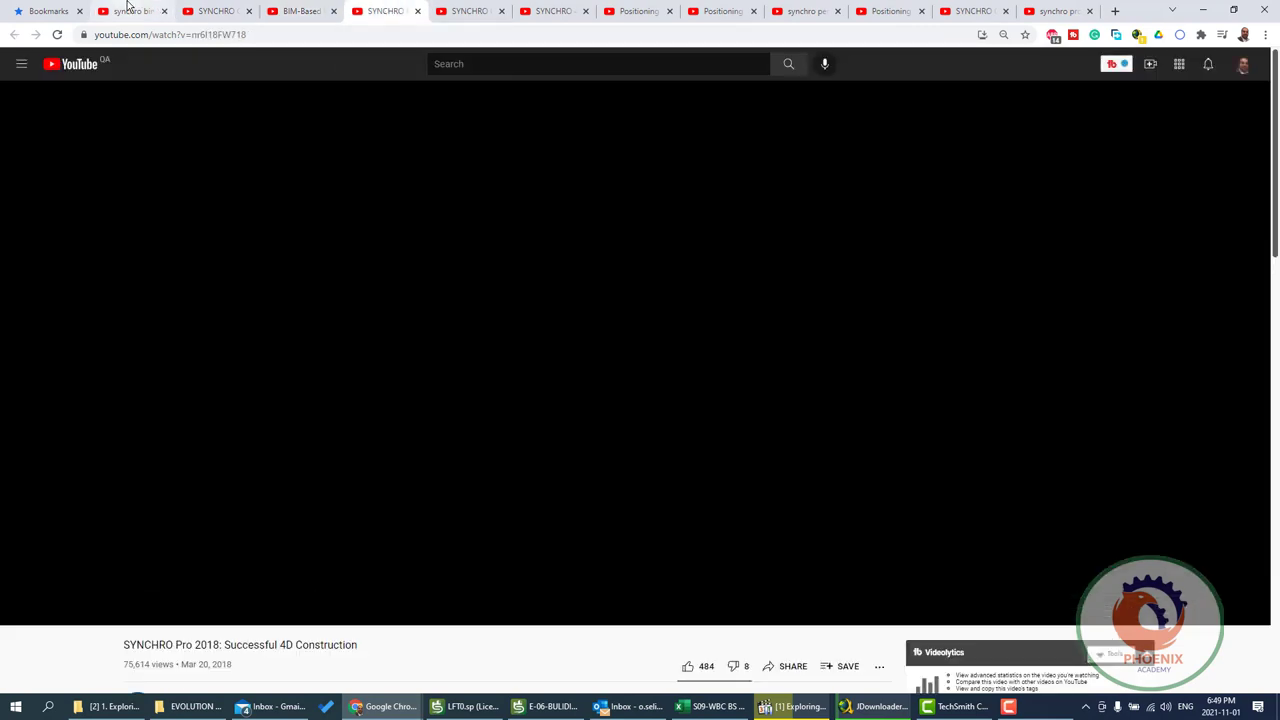
{"action": "left_click", "coordinate": [130, 10]}
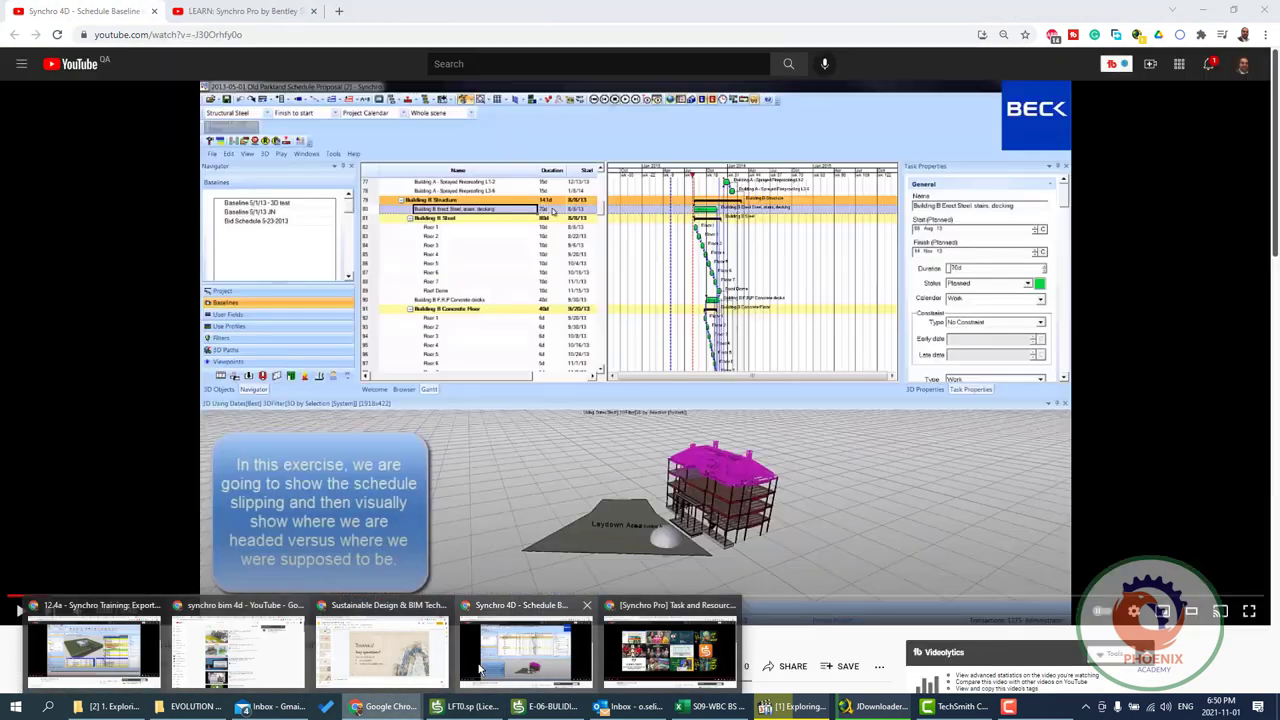
{"action": "left_click", "coordinate": [530, 640]}
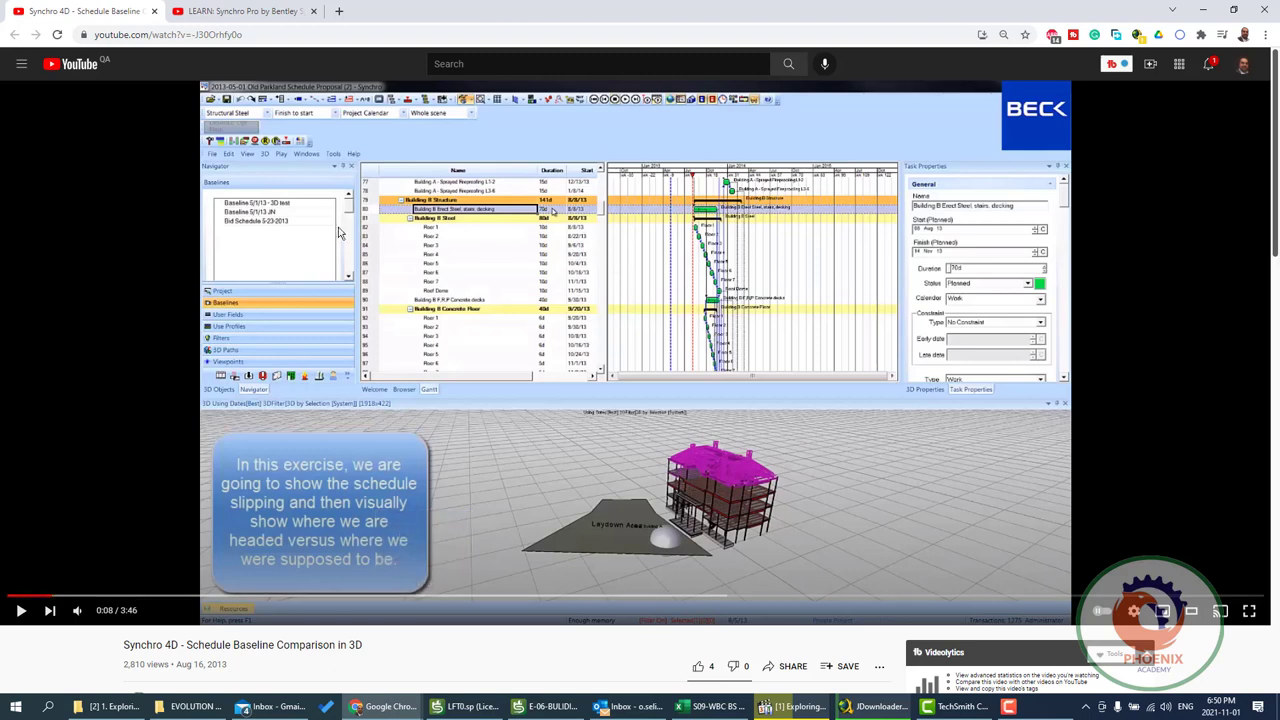
Bring up the Manual schedule update video and show Chrome's recently closed pages.
{"action": "left_click", "coordinate": [248, 8]}
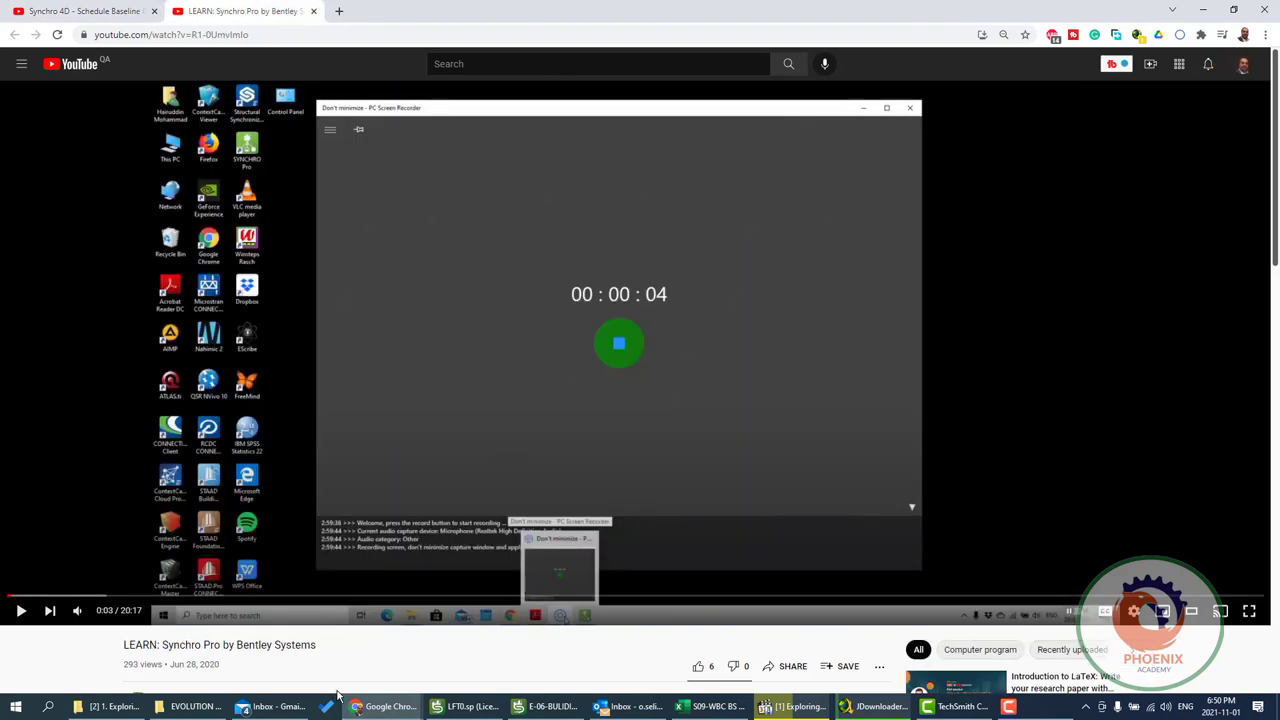
{"action": "mouse_move", "coordinate": [383, 706]}
{"action": "left_click", "coordinate": [657, 668]}
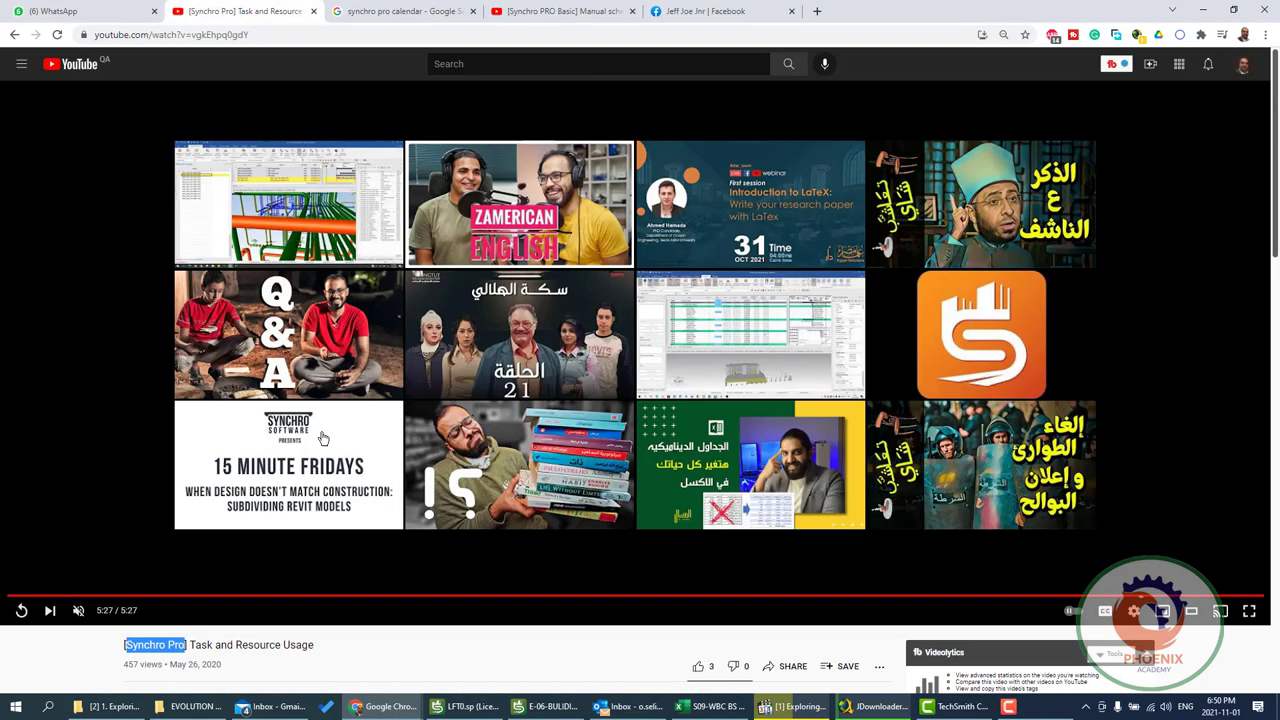
{"action": "left_click", "coordinate": [565, 11]}
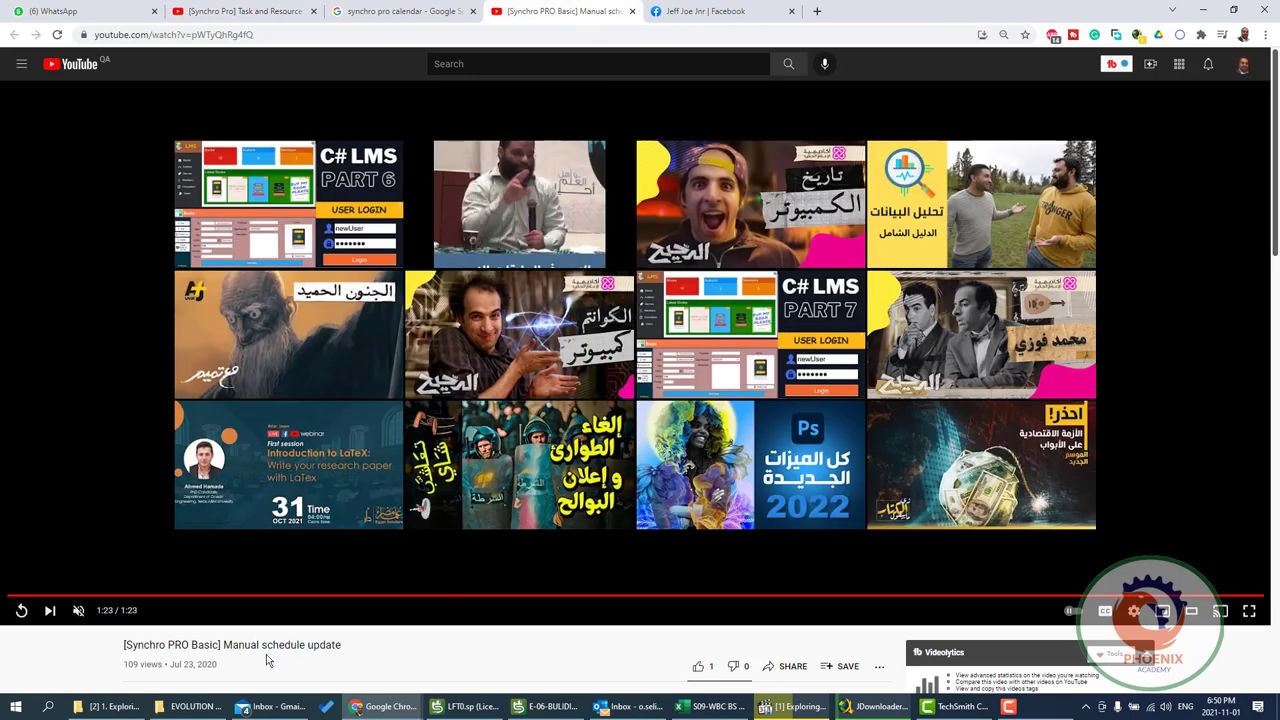
{"action": "left_click", "coordinate": [1266, 36]}
{"action": "mouse_move", "coordinate": [1139, 108]}
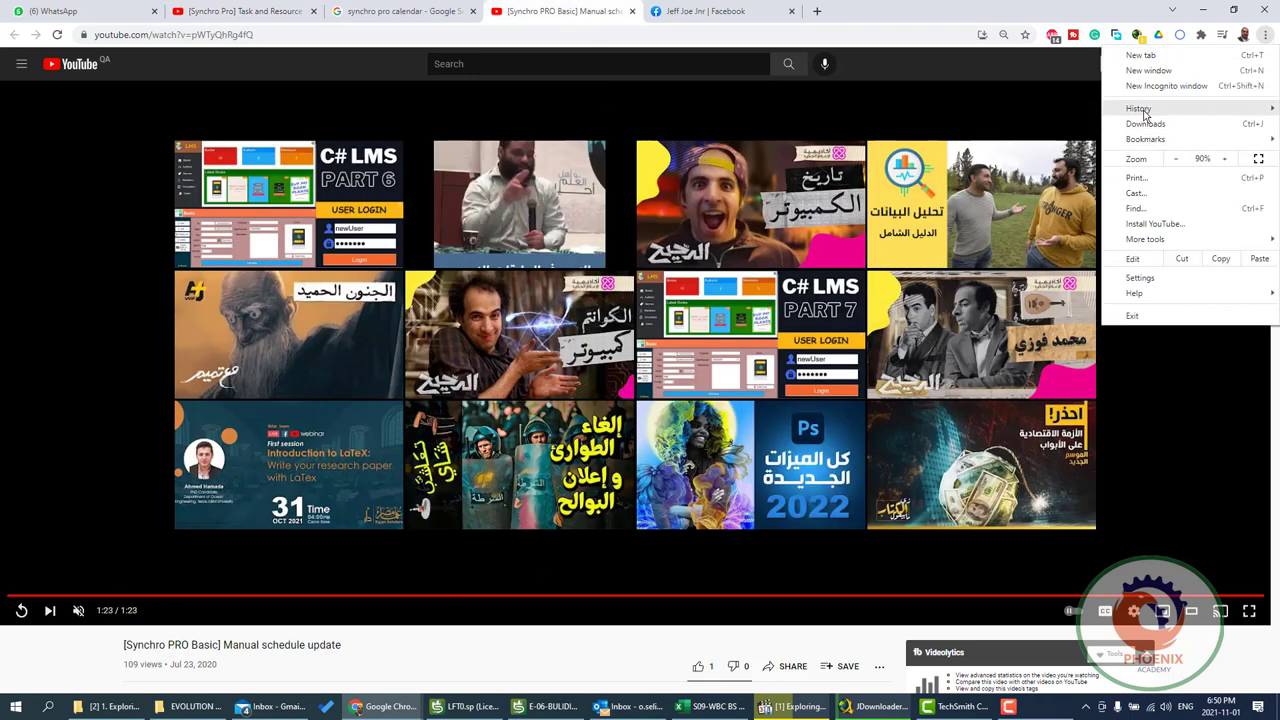